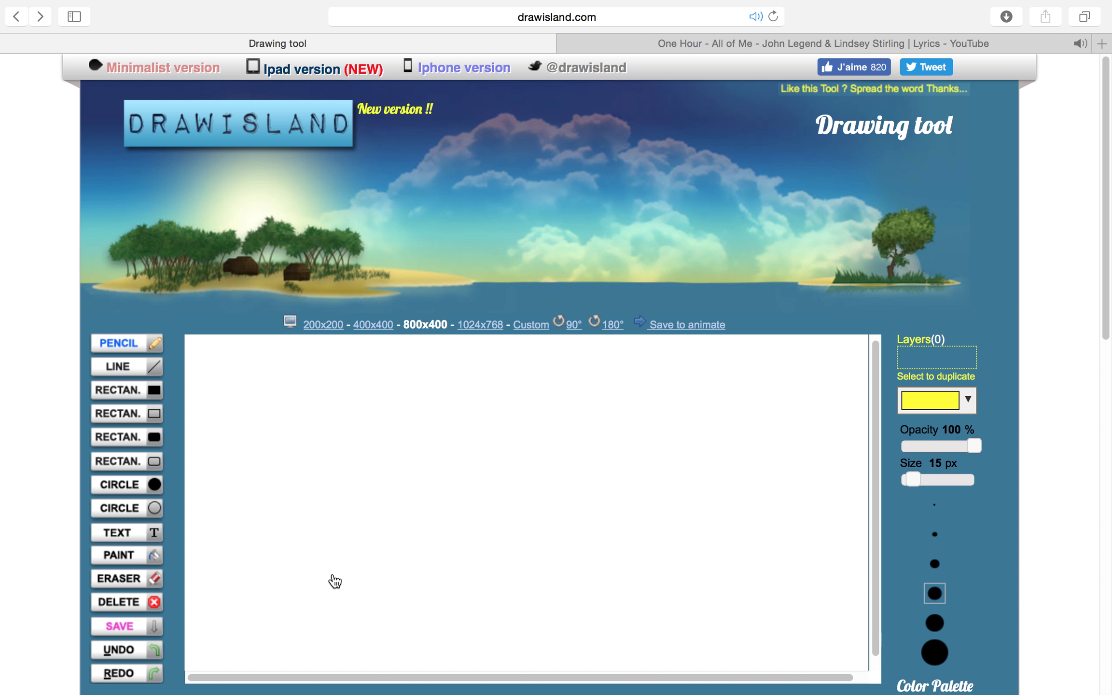
Step: Fill the whole 800x400 canvas with cyan using PAINT
scroll(361, 468, "down", 1)
scroll(333, 436, "up", 1)
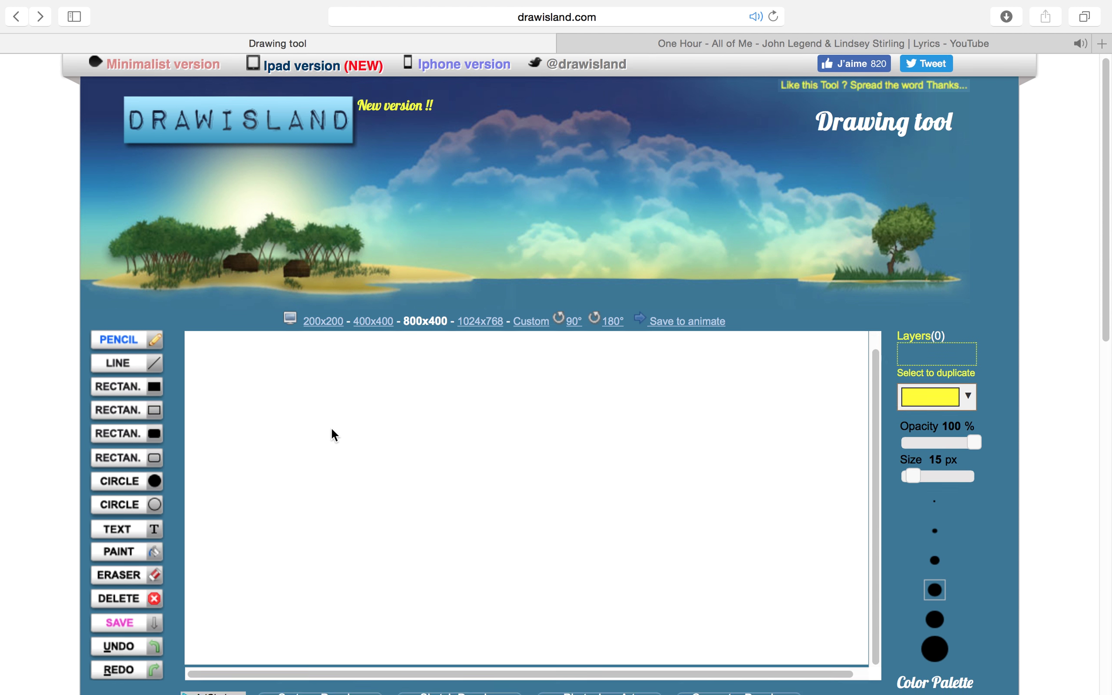
scroll(671, 300, "down", 10)
scroll(675, 302, "up", 5)
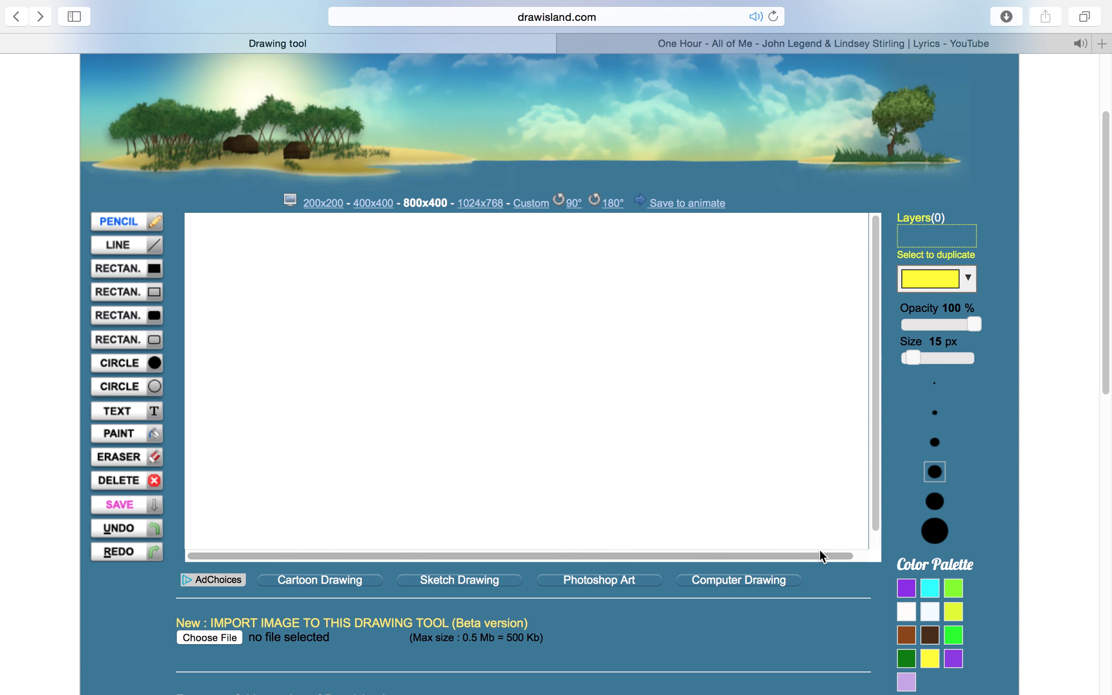
left_click_drag(823, 553, 683, 551)
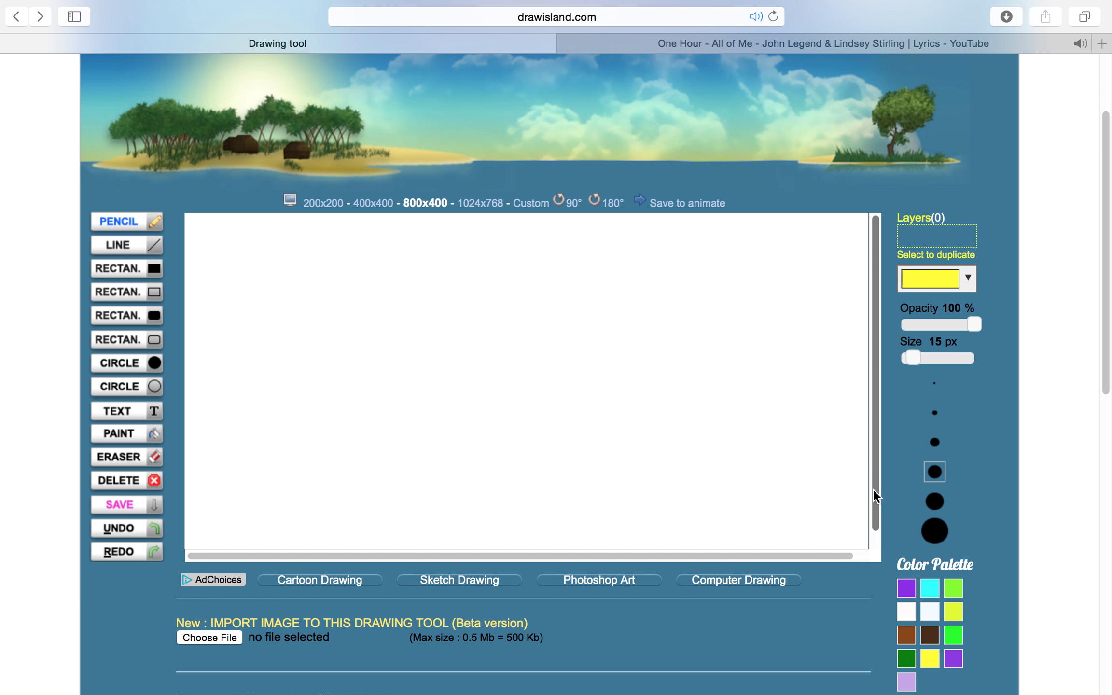
left_click_drag(871, 521, 872, 376)
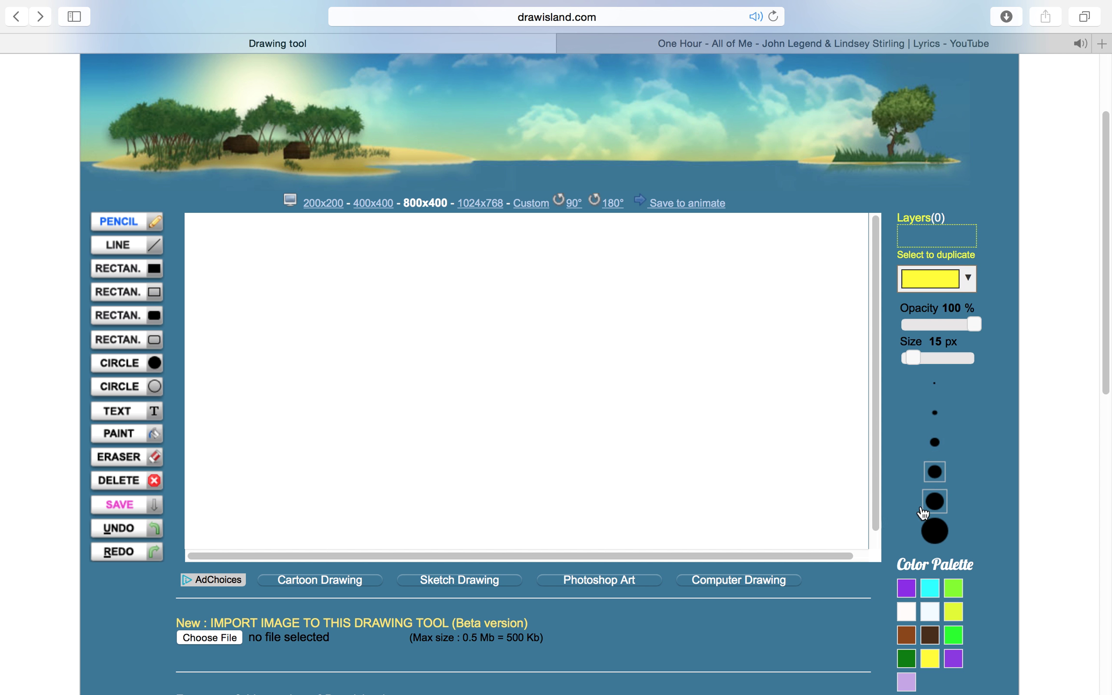
scroll(510, 339, "up", 1)
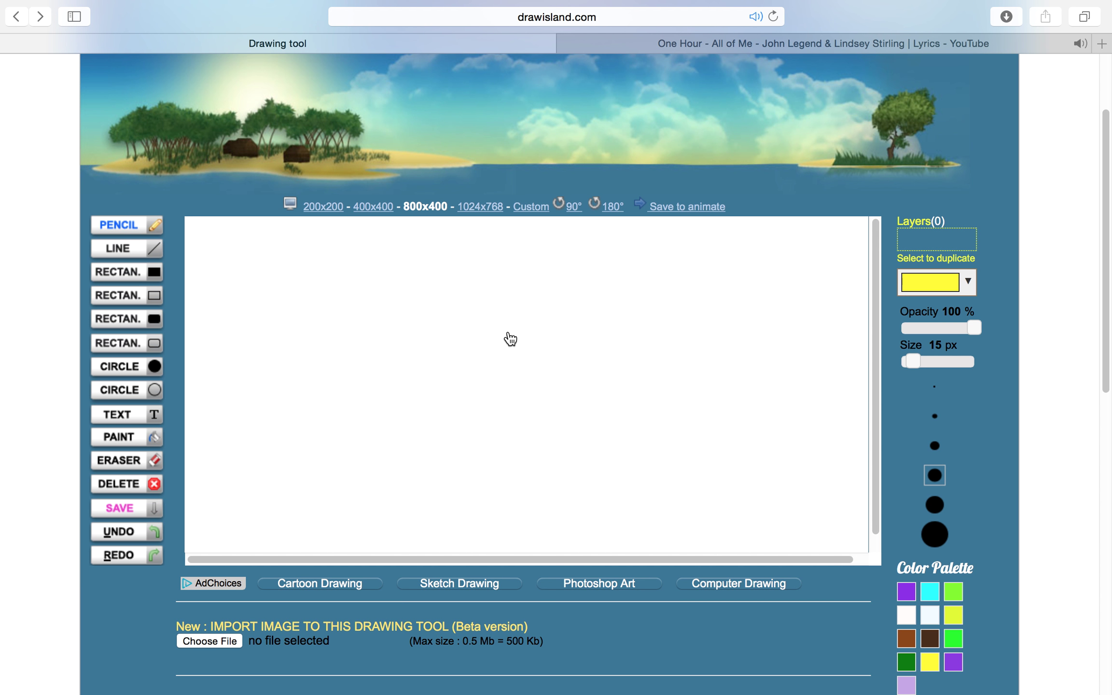
scroll(511, 339, "down", 3)
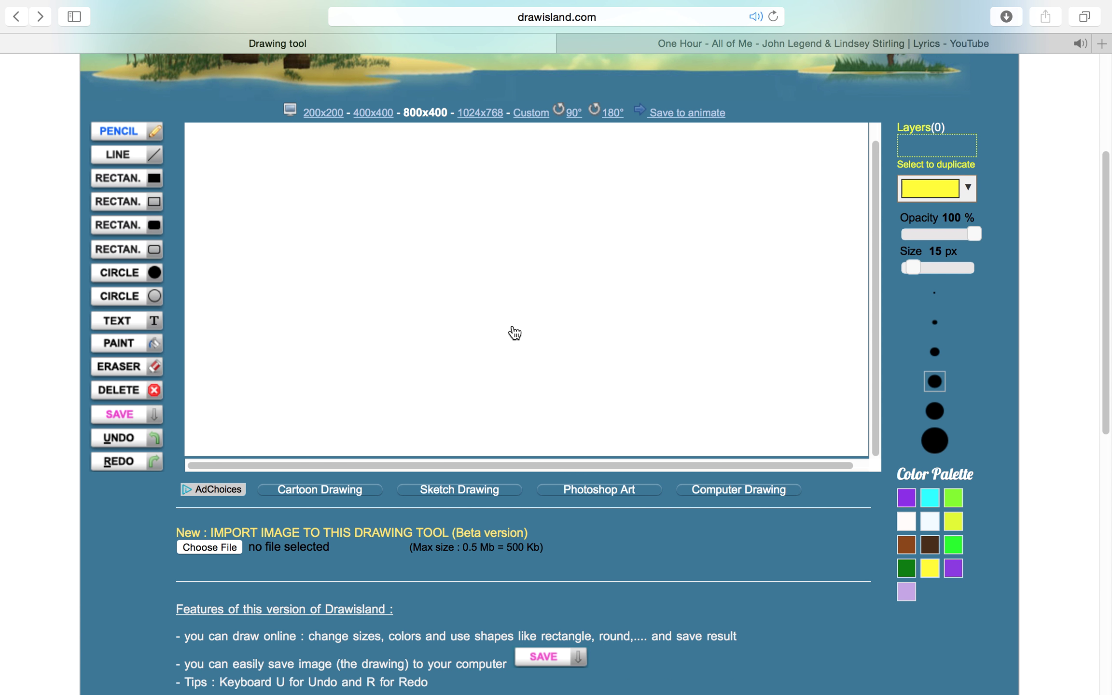
scroll(515, 333, "up", 7)
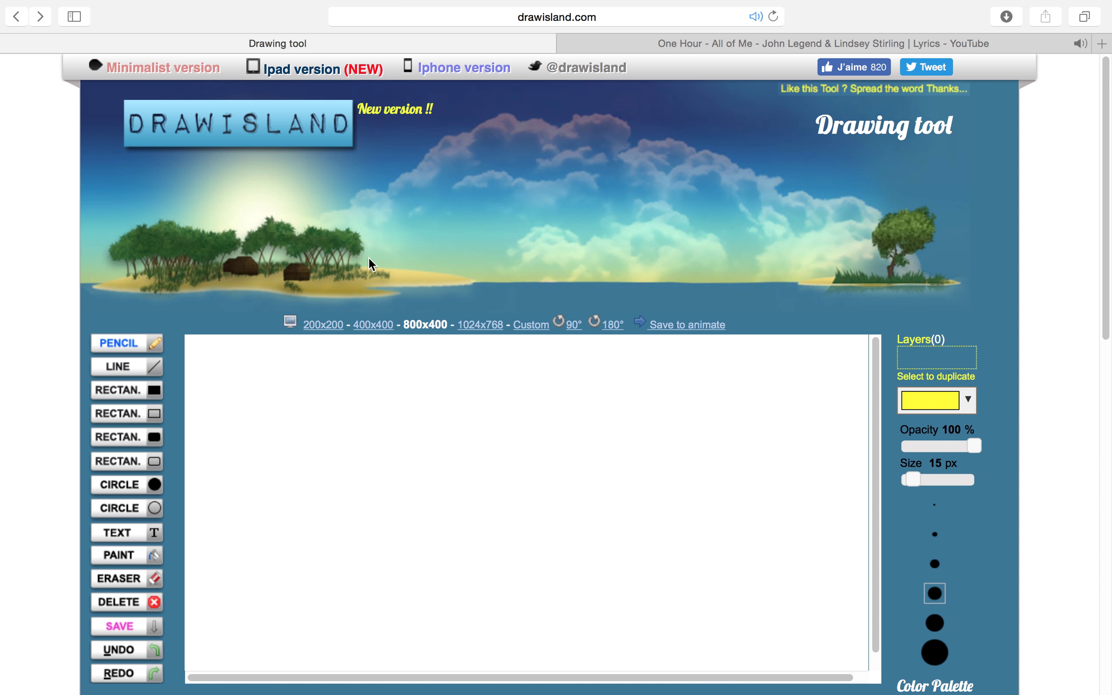
scroll(472, 398, "down", 2)
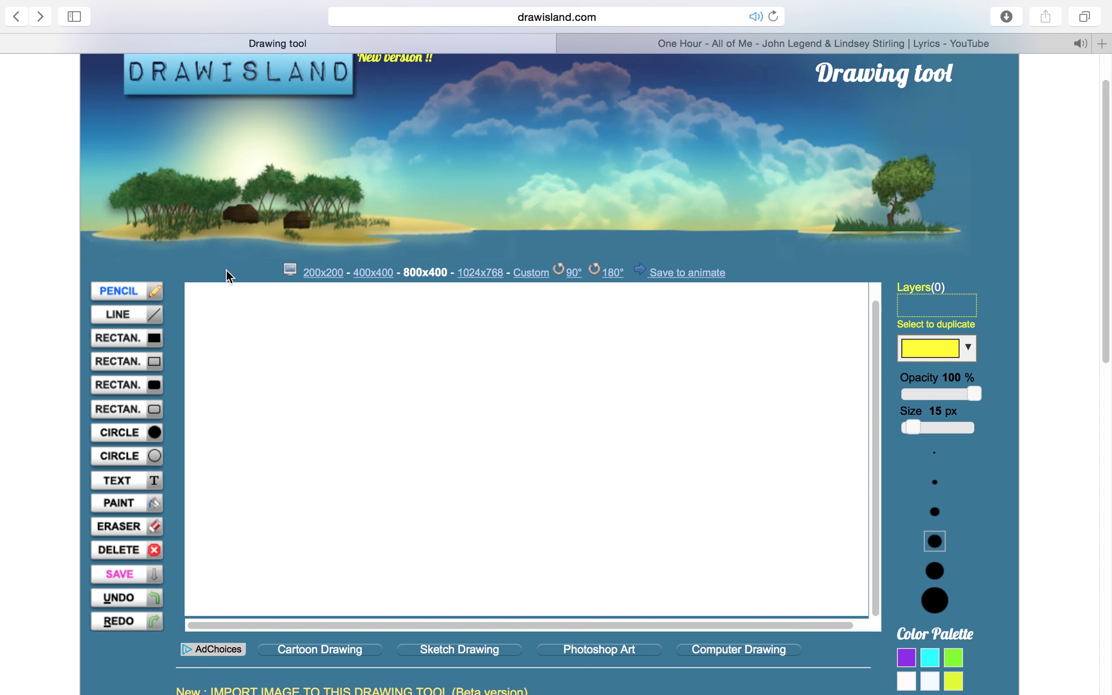
scroll(227, 275, "up", 2)
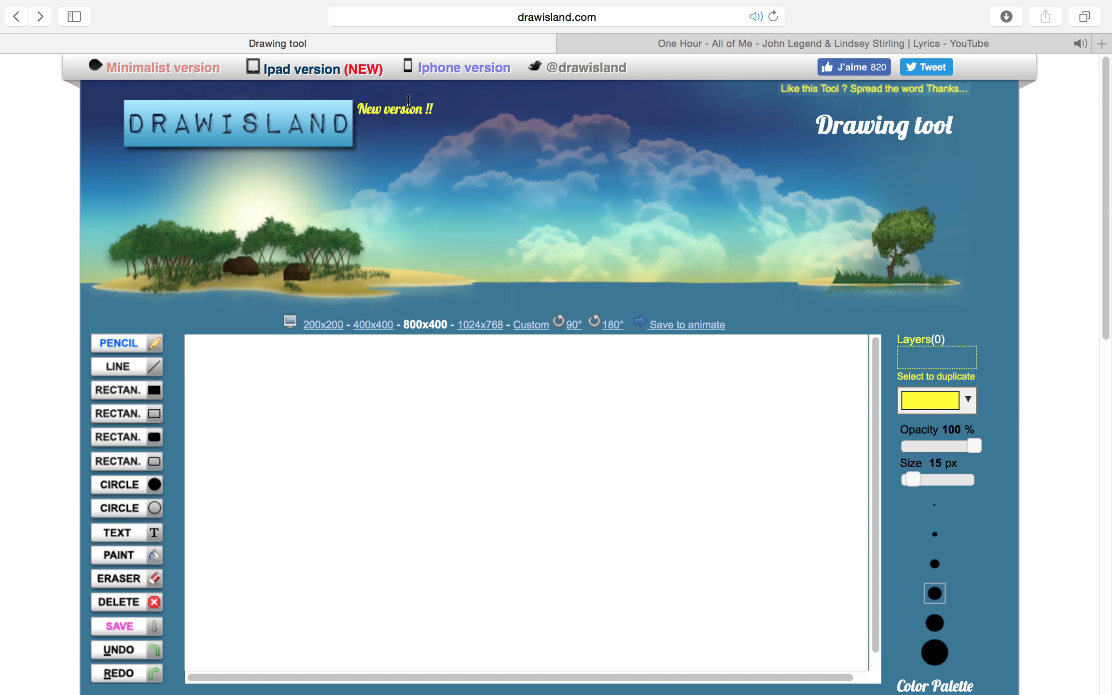
scroll(660, 437, "down", 5)
scroll(608, 439, "up", 5)
scroll(590, 405, "down", 1)
scroll(590, 404, "up", 1)
scroll(591, 404, "down", 10)
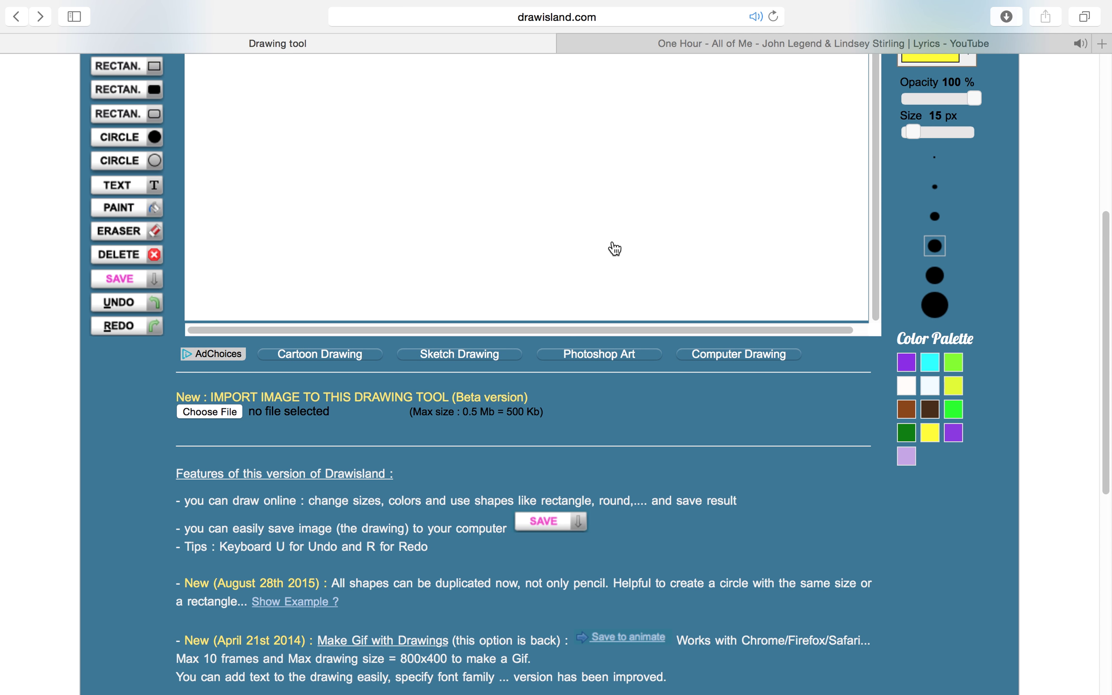
scroll(608, 248, "down", 12)
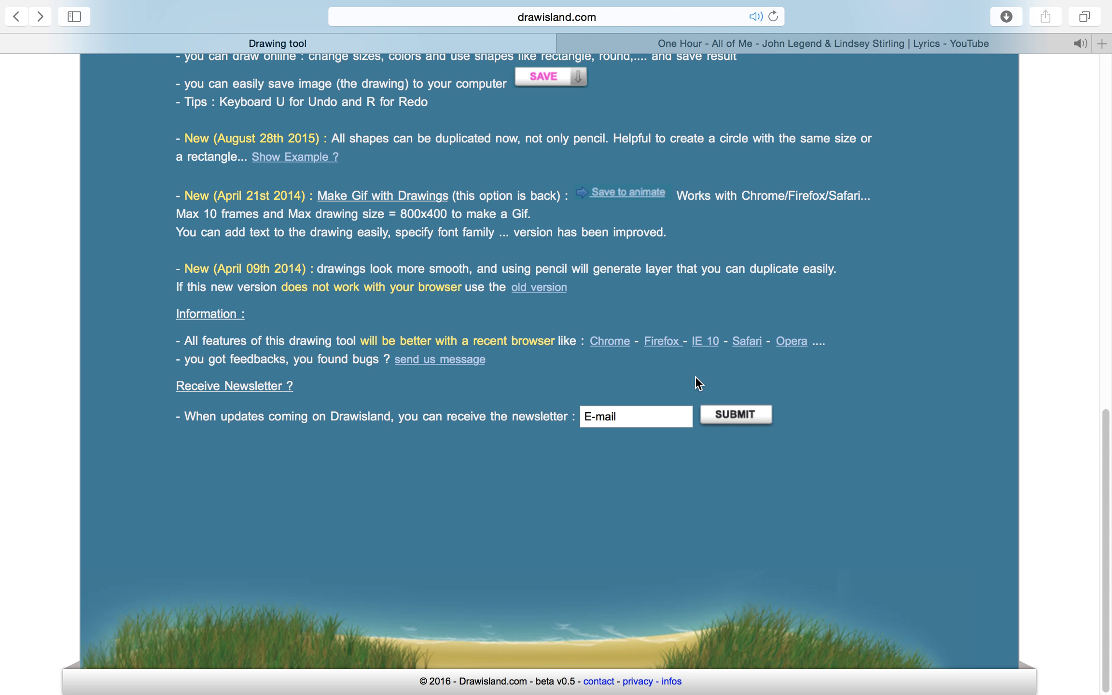
scroll(624, 210, "up", 13)
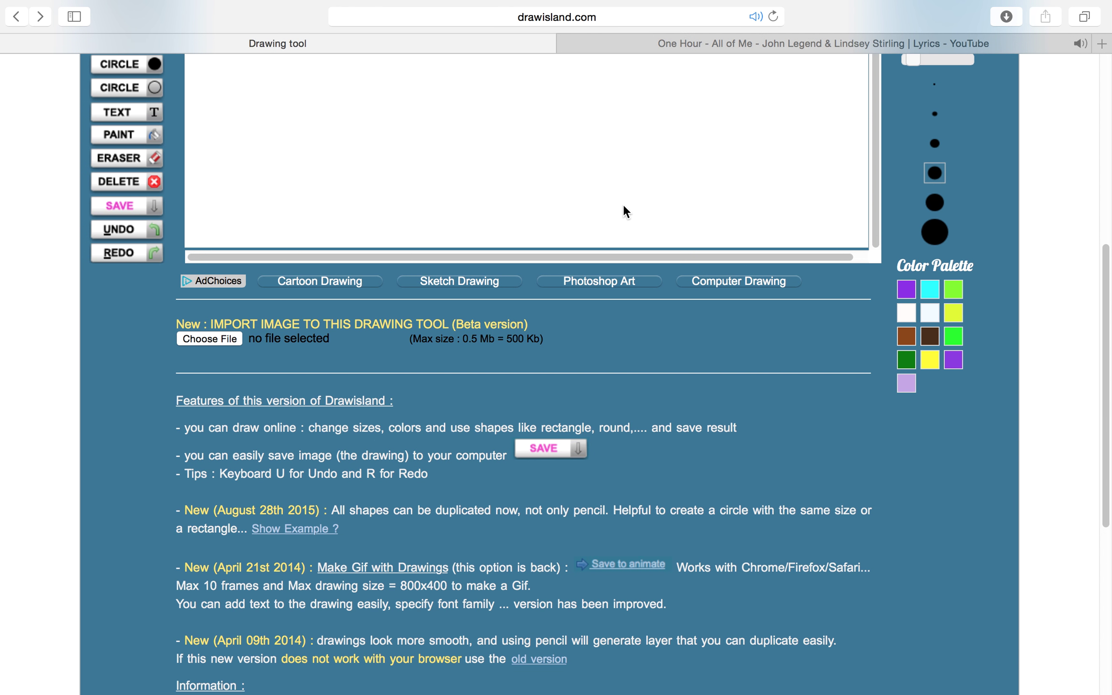
scroll(624, 226, "up", 5)
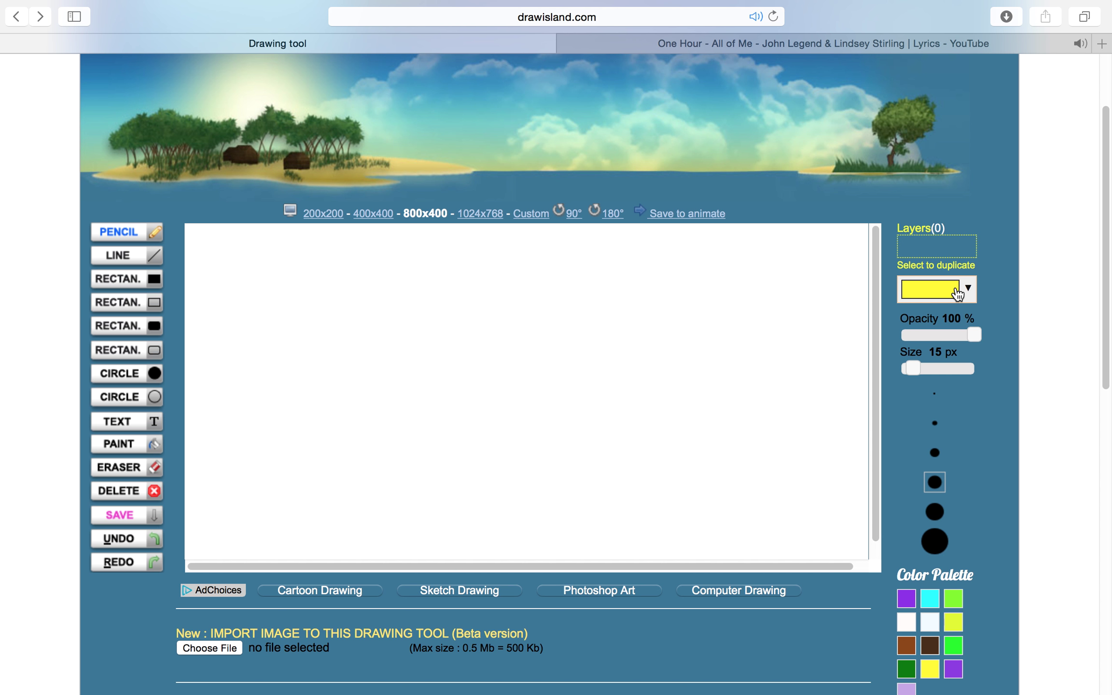
left_click(958, 293)
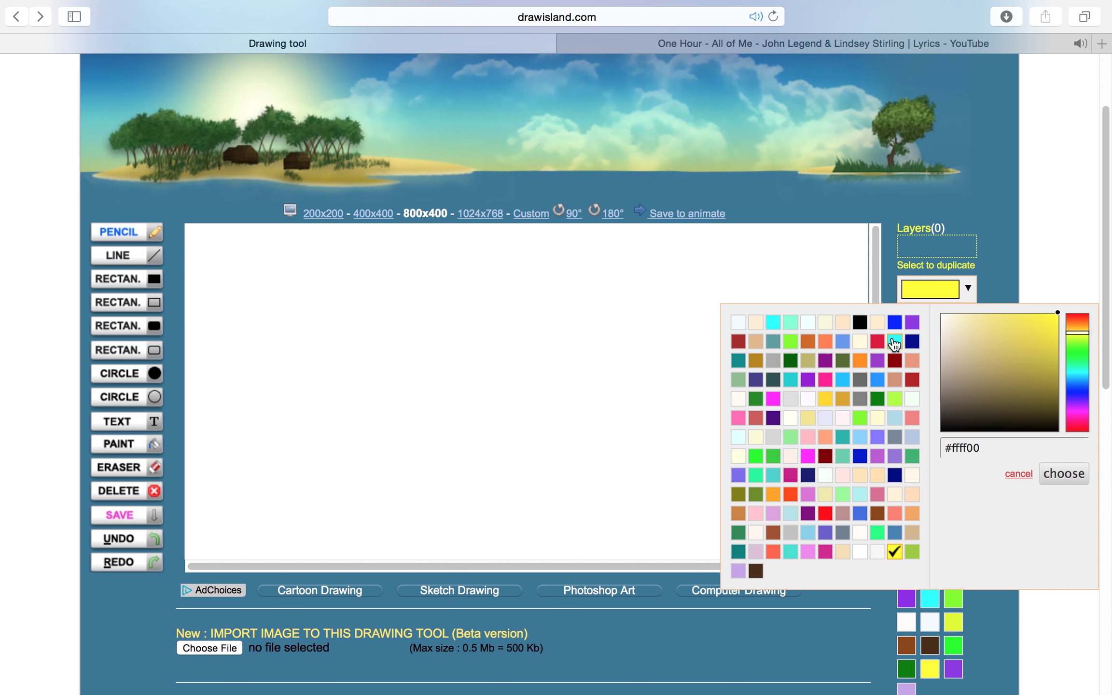
left_click(894, 341)
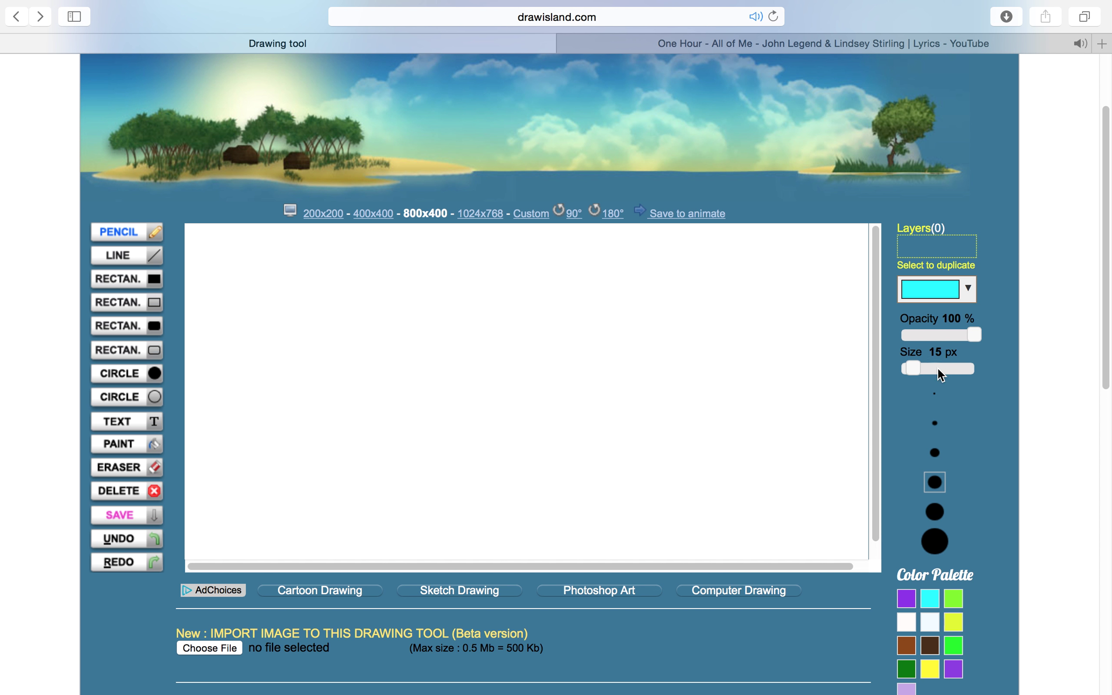
left_click(128, 447)
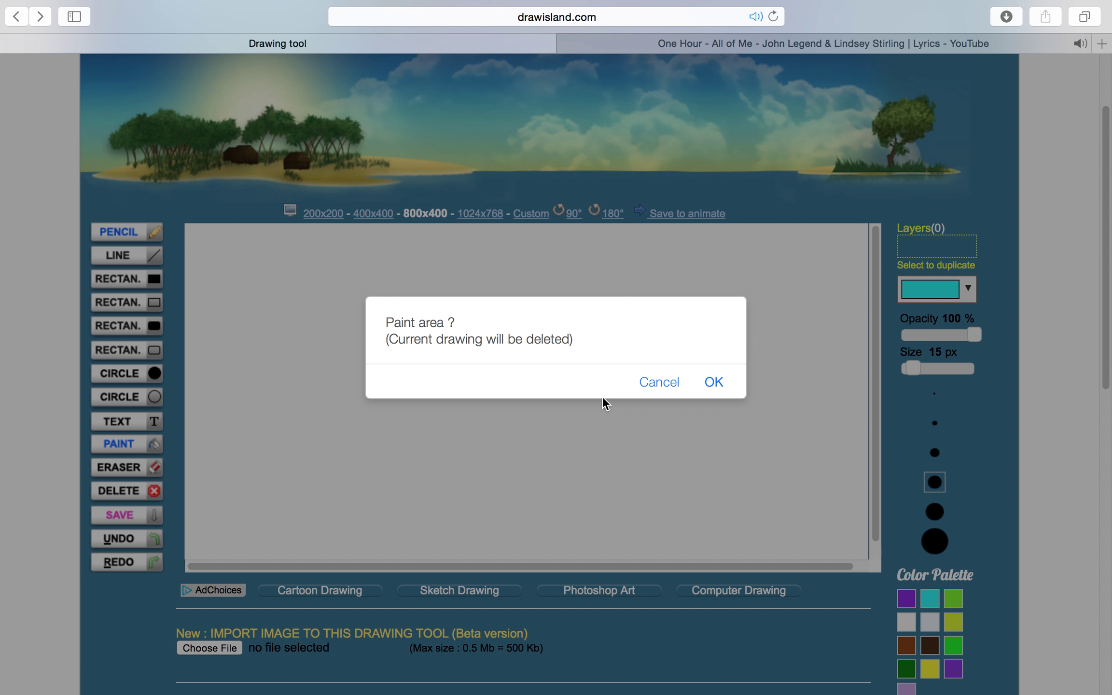
left_click(713, 383)
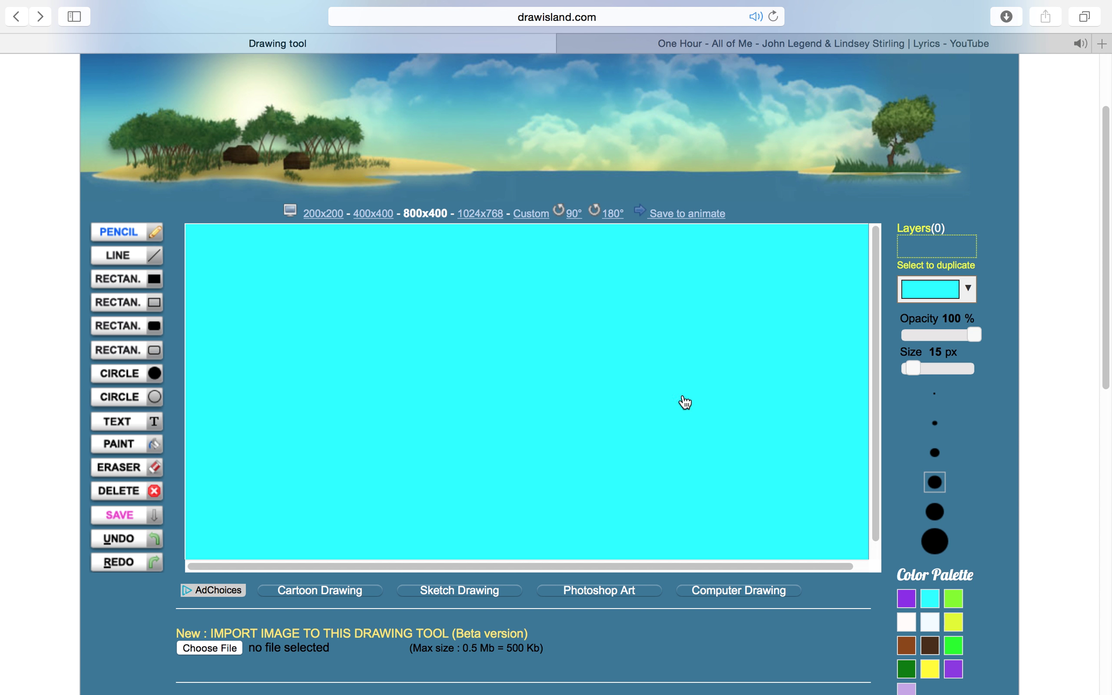
scroll(684, 456, "down", 2)
scroll(684, 456, "up", 1)
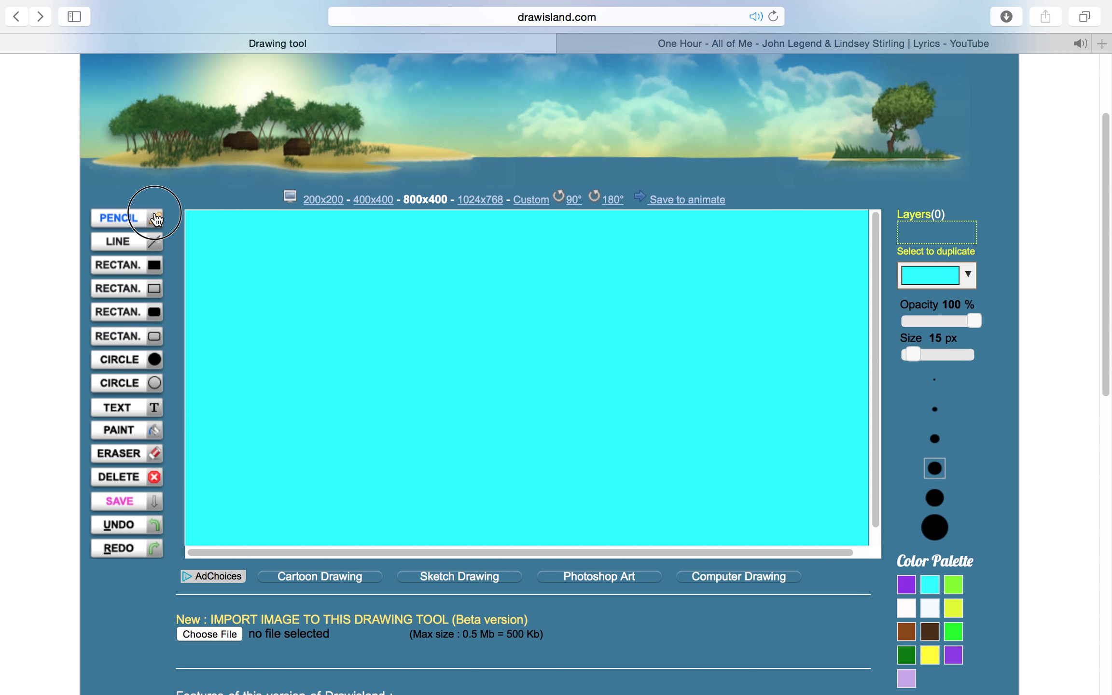
Step: Repaint the cyan canvas entirely black with PAINT, keeping black as the current colour
left_click(968, 274)
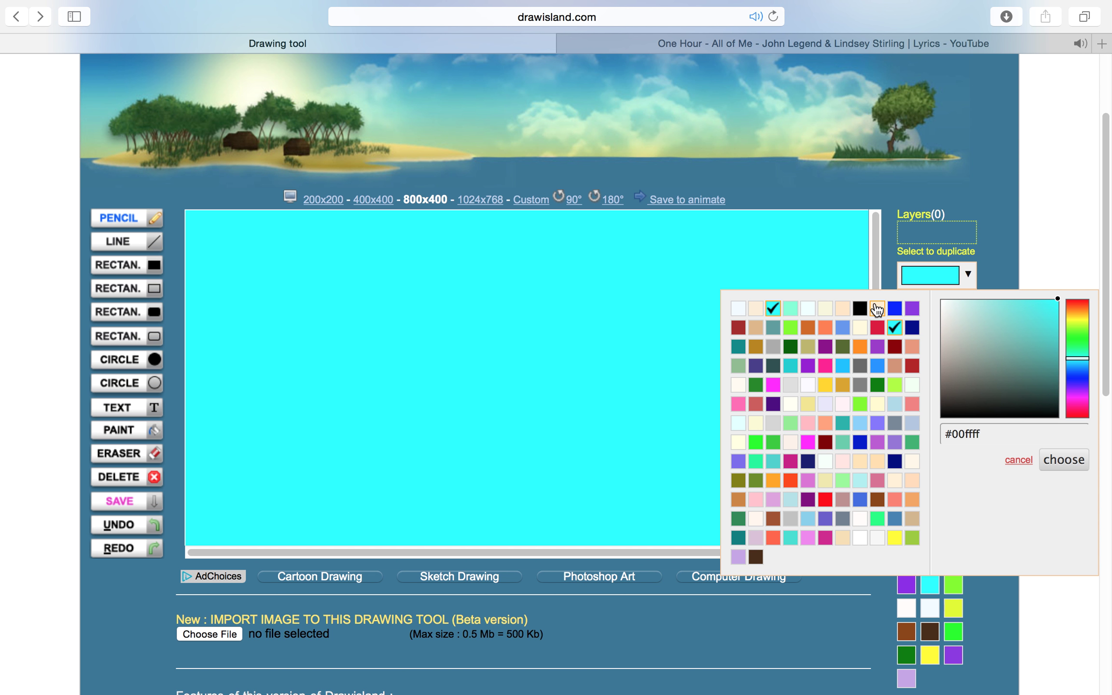
left_click(877, 307)
left_click(960, 287)
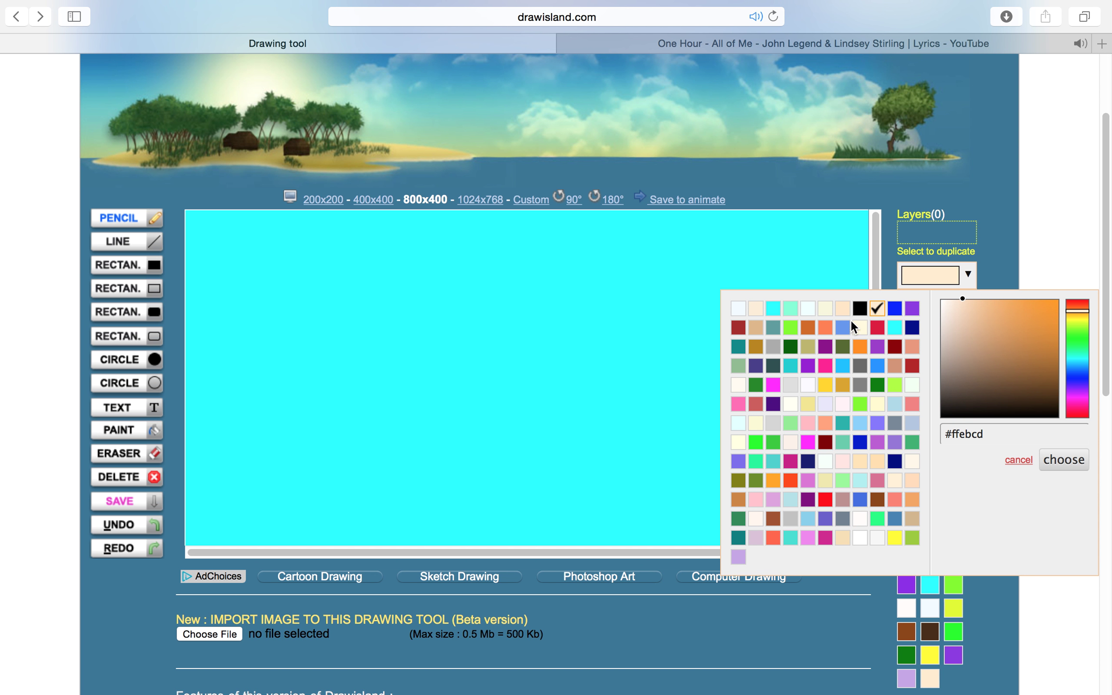
left_click(855, 317)
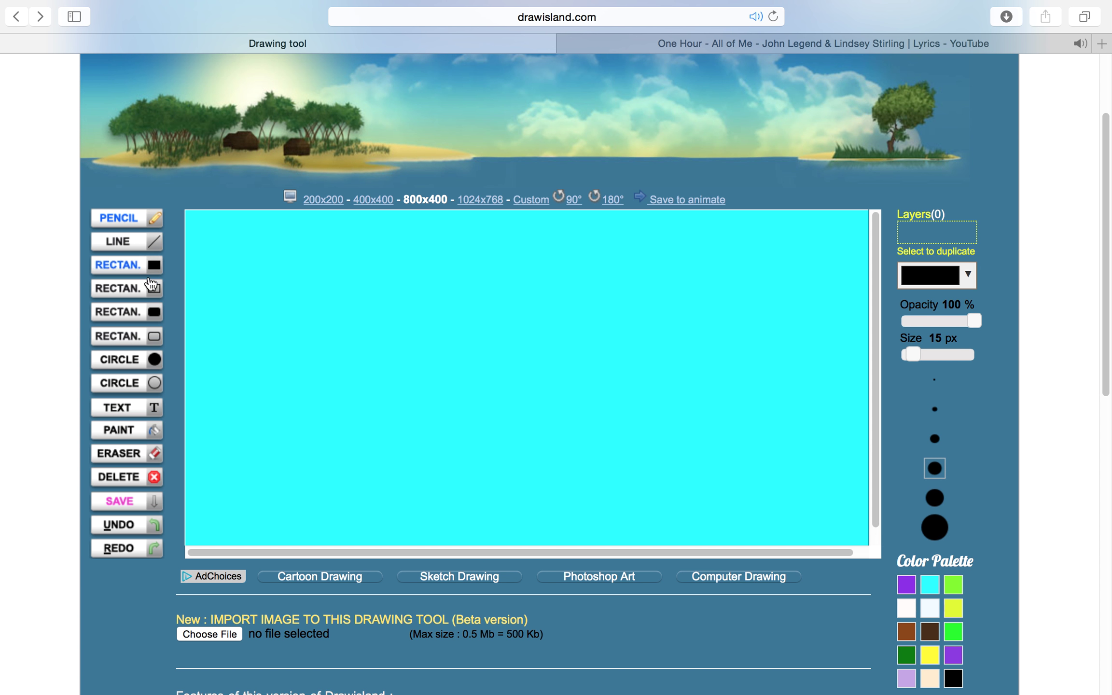
left_click(117, 431)
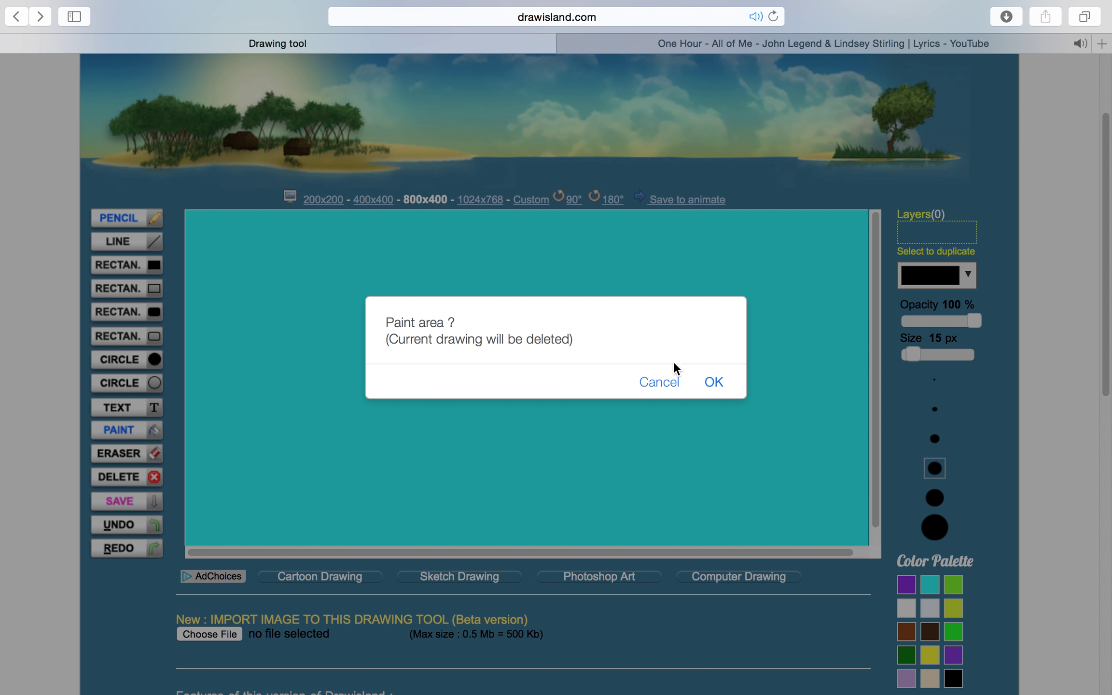
left_click(711, 381)
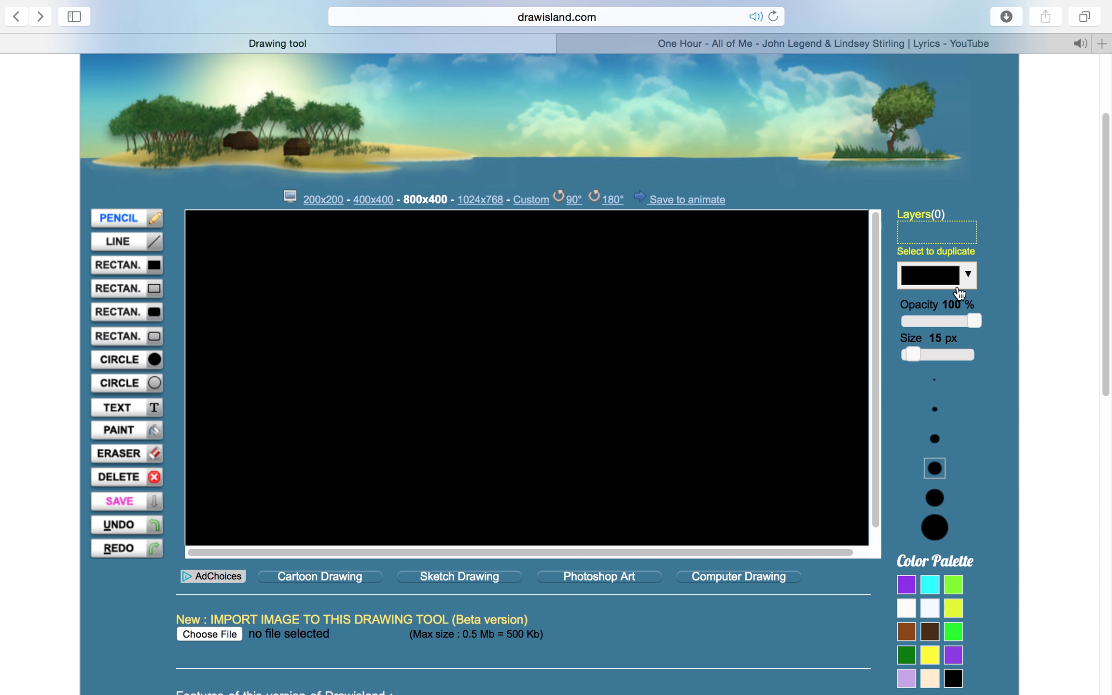
left_click(959, 293)
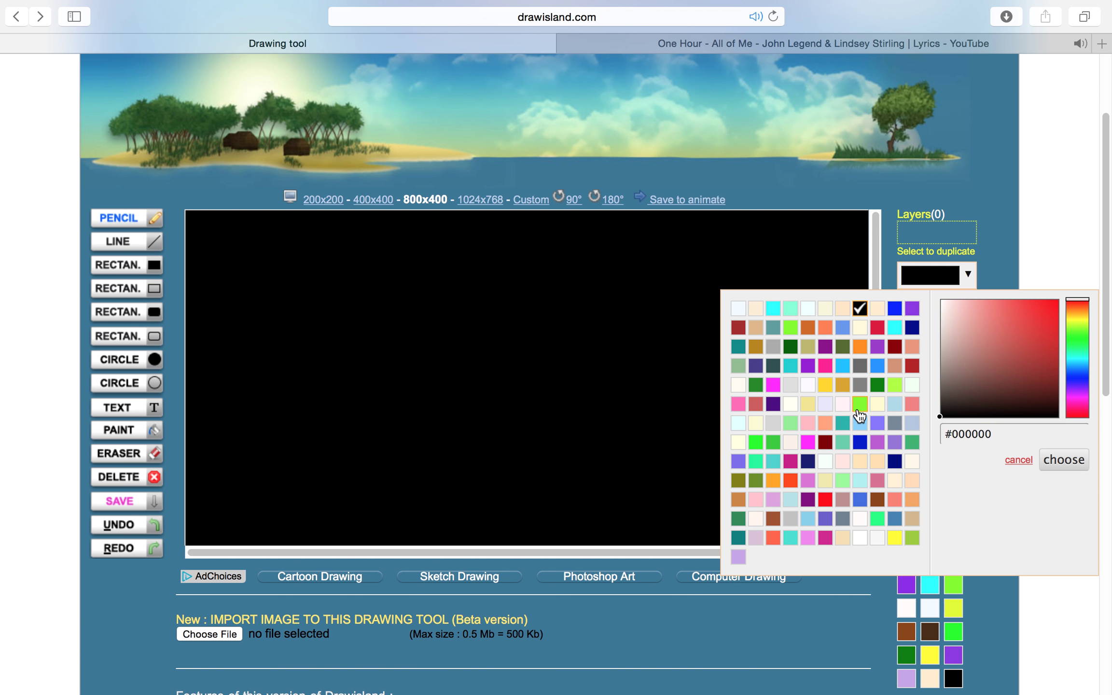
Step: Paint a thick white snow band across the lower canvas with a 30 px white pencil
left_click(825, 462)
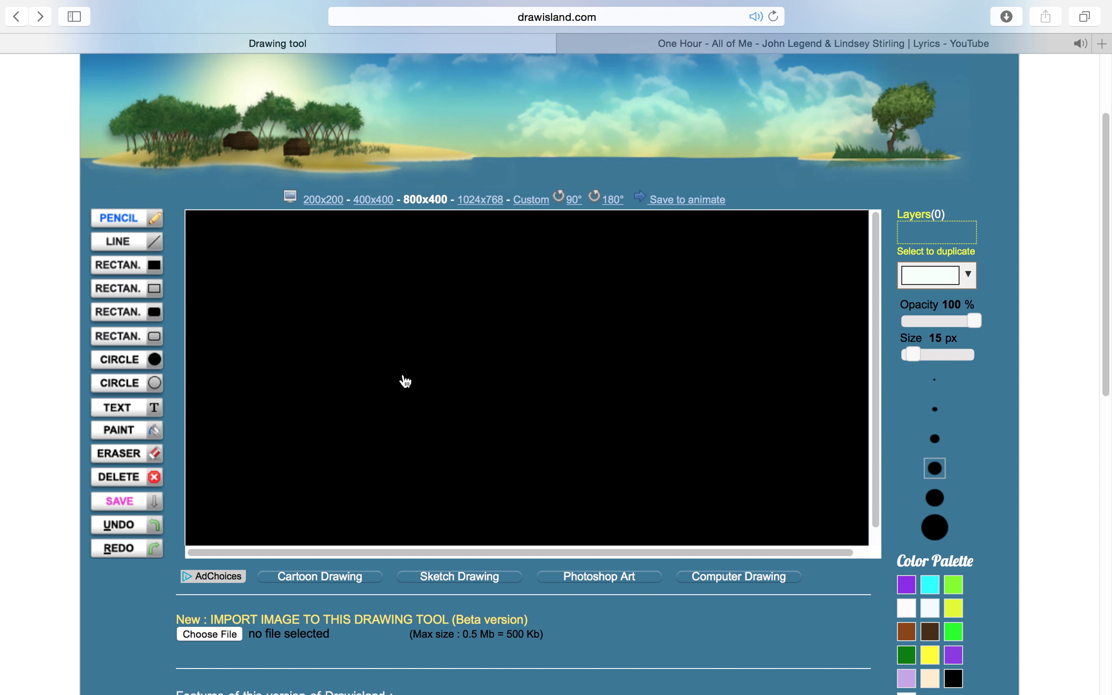
mouse_move(191, 471)
left_mouse_down()
mouse_move(372, 451)
mouse_move(671, 462)
mouse_move(613, 451)
mouse_move(636, 438)
mouse_move(862, 422)
left_mouse_up()
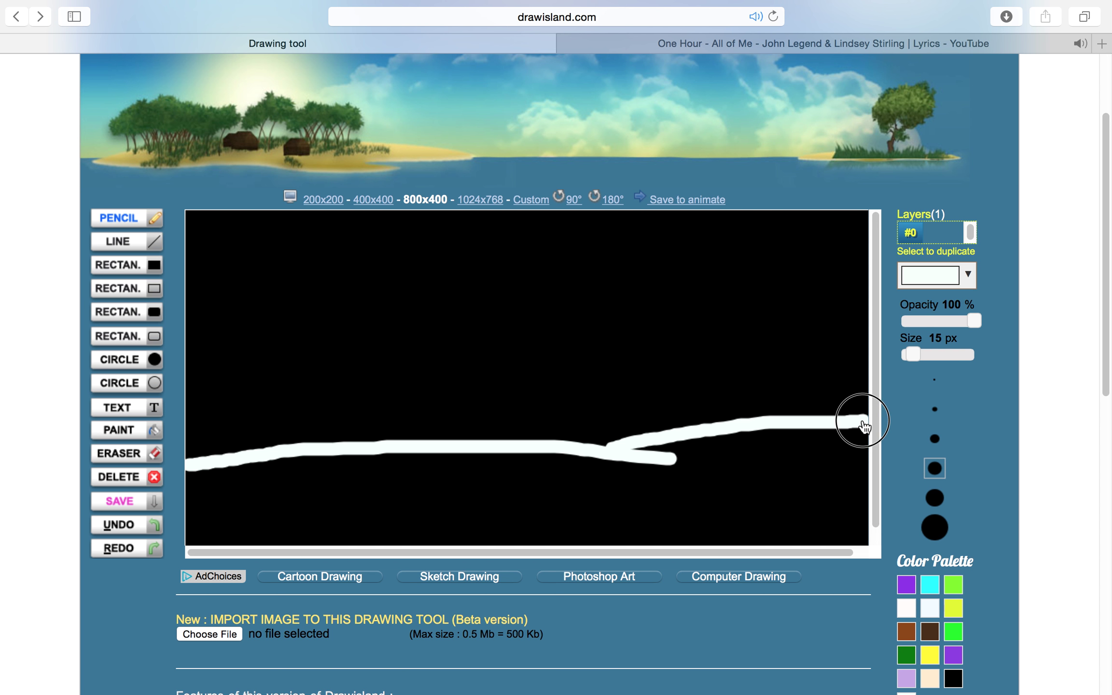
left_click(924, 525)
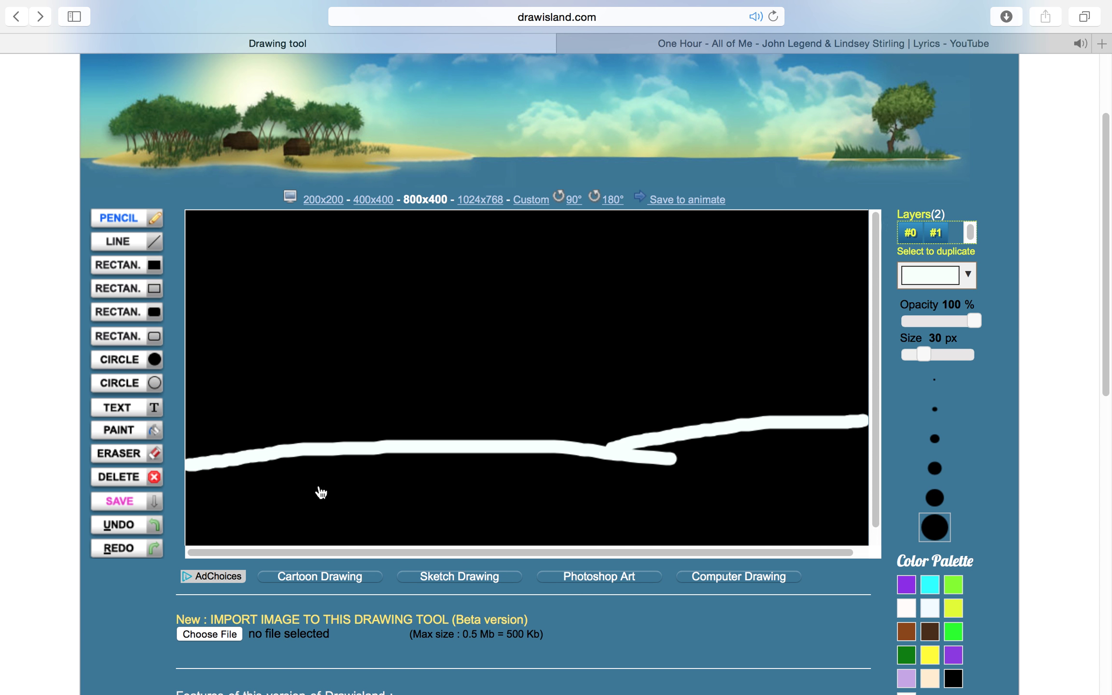
mouse_move(194, 491)
left_mouse_down()
mouse_move(218, 477)
mouse_move(435, 477)
mouse_move(271, 468)
mouse_move(635, 471)
mouse_move(522, 476)
mouse_move(560, 464)
mouse_move(750, 462)
mouse_move(673, 457)
mouse_move(782, 441)
mouse_move(723, 444)
mouse_move(864, 442)
mouse_move(847, 466)
left_mouse_up()
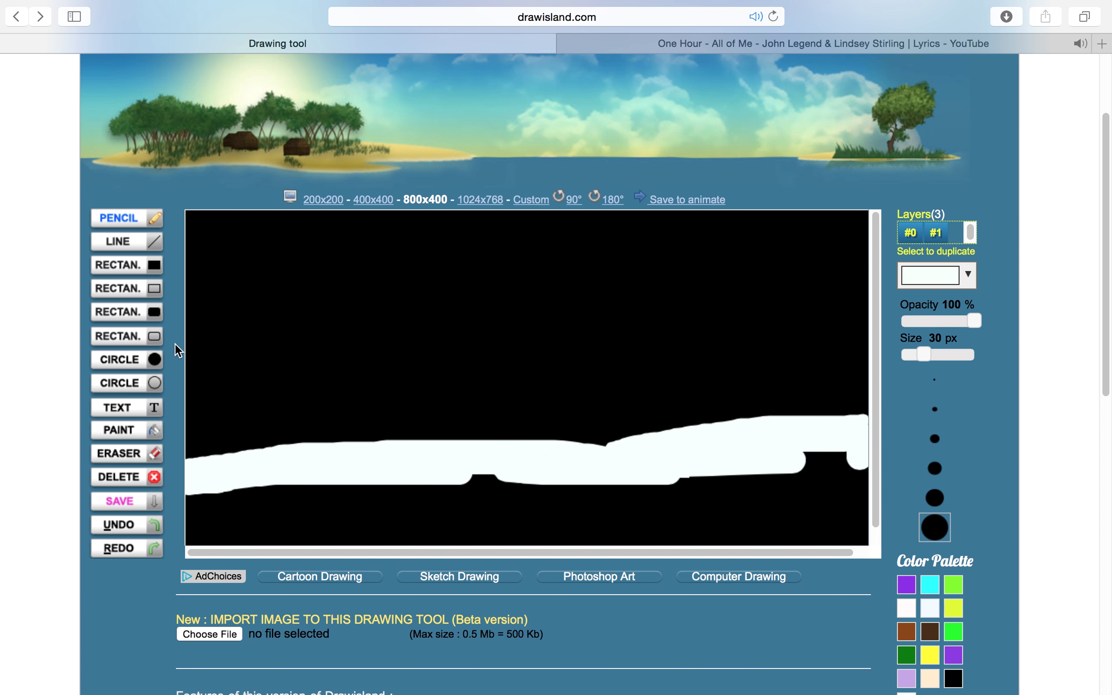
Step: Draw filled white rectangles below the snow band, including one at the bottom-right
left_click(155, 266)
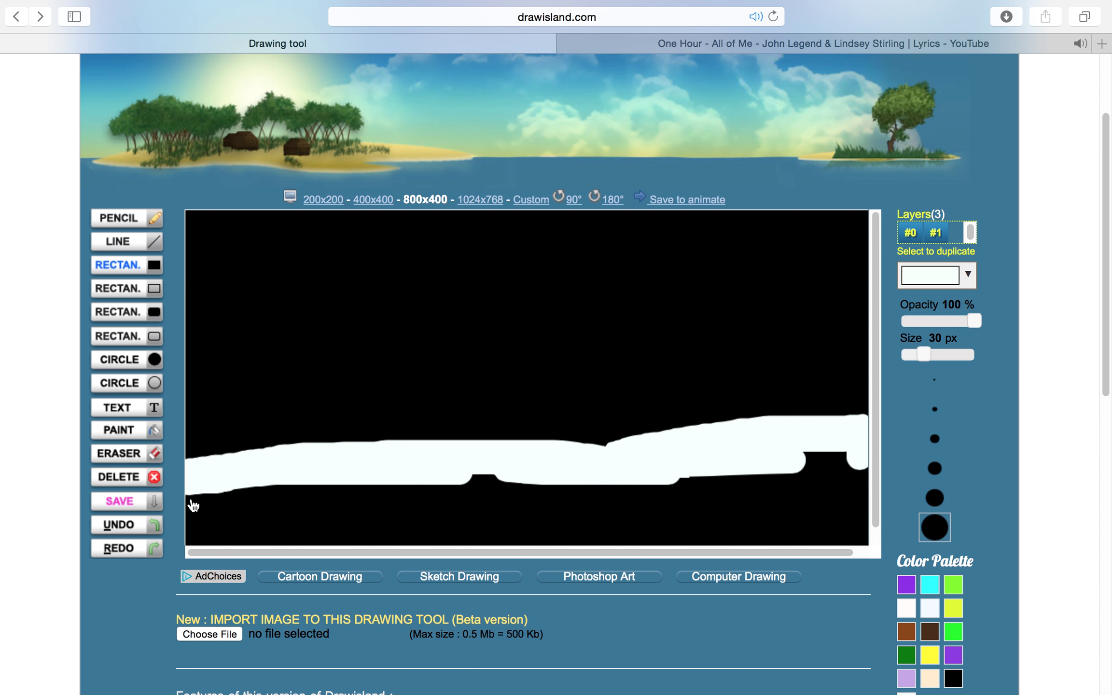
left_click_drag(190, 502, 768, 550)
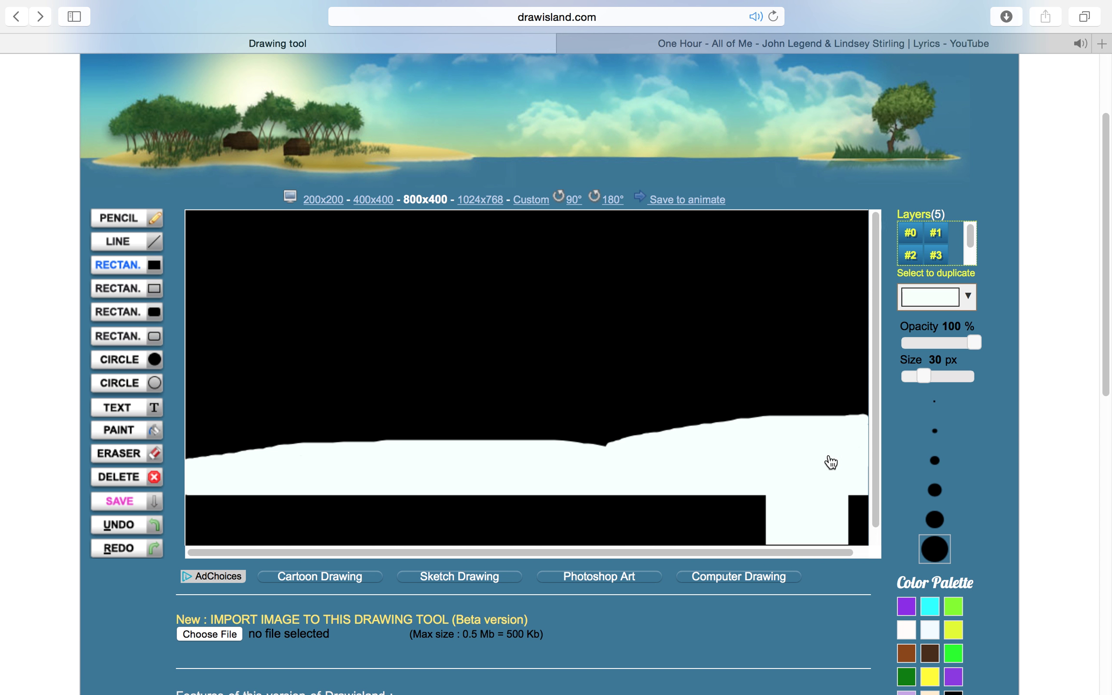
mouse_move(833, 462)
left_mouse_down()
mouse_move(862, 459)
mouse_move(876, 555)
mouse_move(883, 526)
mouse_move(931, 546)
mouse_move(864, 514)
mouse_move(873, 558)
mouse_move(862, 544)
mouse_move(800, 544)
mouse_move(811, 526)
mouse_move(849, 527)
mouse_move(881, 551)
mouse_move(783, 493)
left_mouse_up()
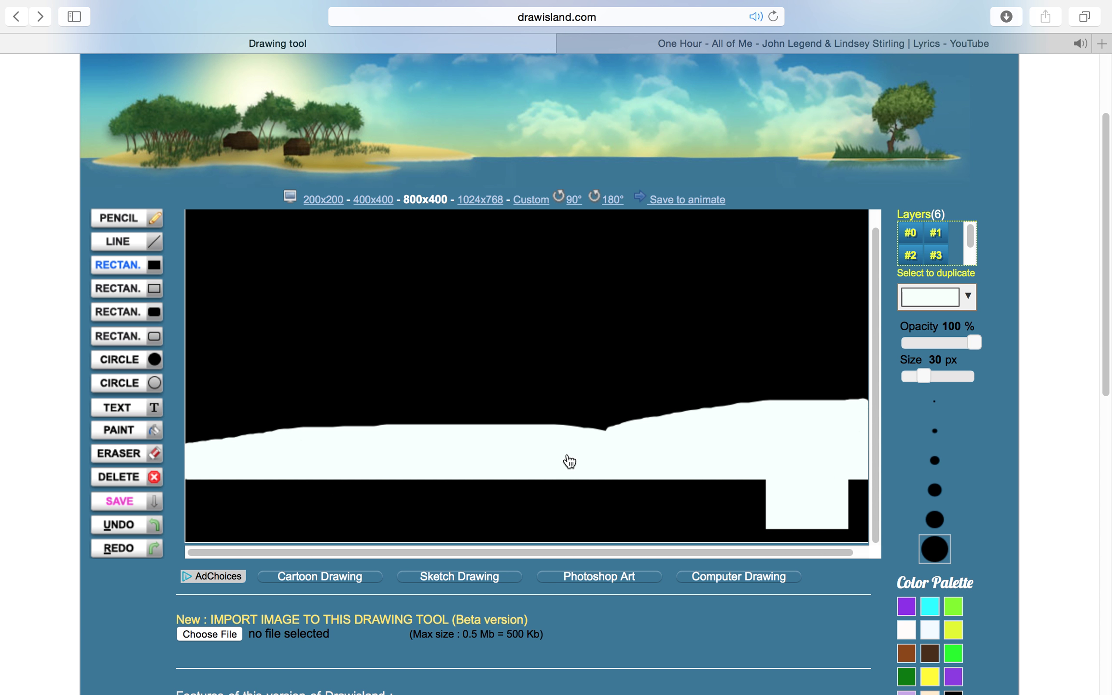
Step: Paint over the leftover black gap at the bottom with the 30 px white pencil
left_click(126, 218)
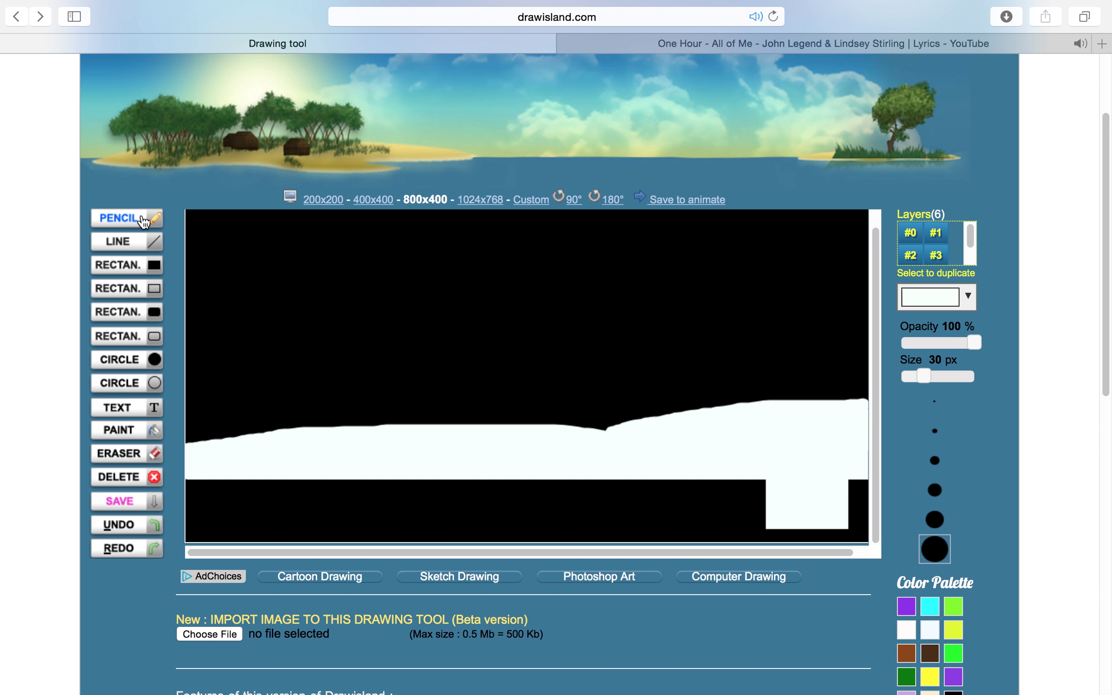
mouse_move(189, 484)
left_mouse_down()
mouse_move(192, 532)
mouse_move(276, 540)
mouse_move(817, 531)
mouse_move(852, 526)
mouse_move(856, 480)
mouse_move(863, 521)
mouse_move(859, 540)
mouse_move(808, 506)
mouse_move(692, 486)
mouse_move(738, 470)
mouse_move(620, 487)
mouse_move(455, 479)
mouse_move(806, 480)
mouse_move(742, 485)
mouse_move(861, 514)
mouse_move(495, 509)
mouse_move(544, 521)
mouse_move(358, 504)
mouse_move(212, 507)
mouse_move(280, 507)
mouse_move(124, 522)
mouse_move(348, 518)
mouse_move(329, 501)
mouse_move(428, 495)
mouse_move(222, 482)
mouse_move(459, 475)
mouse_move(206, 489)
left_mouse_up()
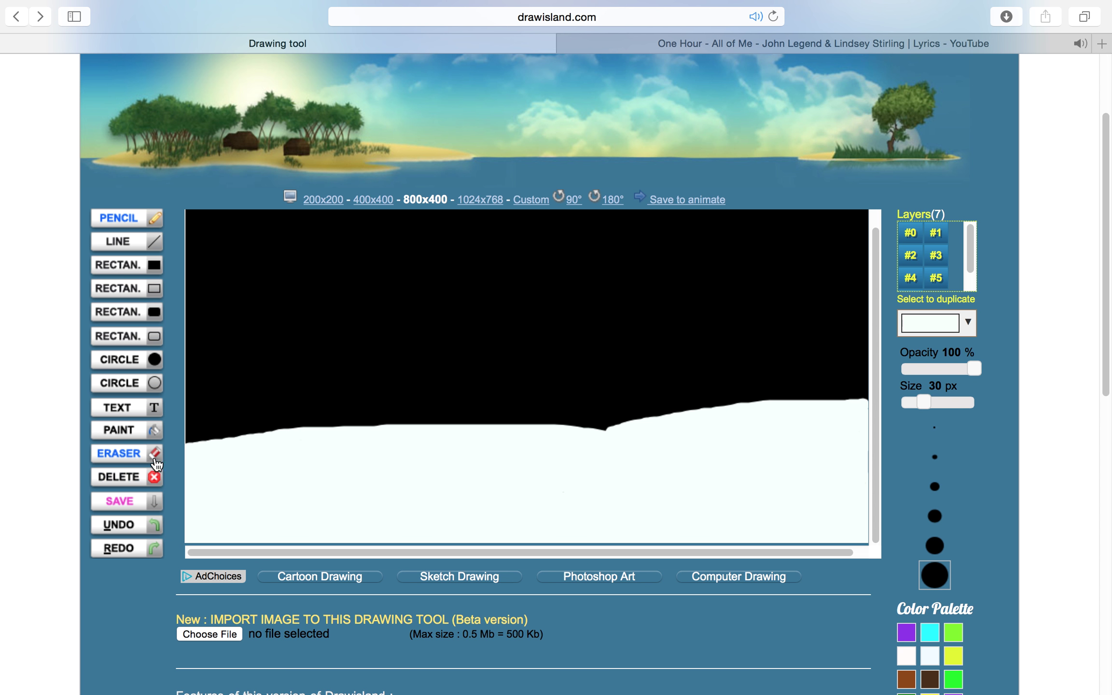
Step: Draw five small white asterisk snowflakes across the sky with a 2 px pencil
left_click(156, 503)
left_click(935, 487)
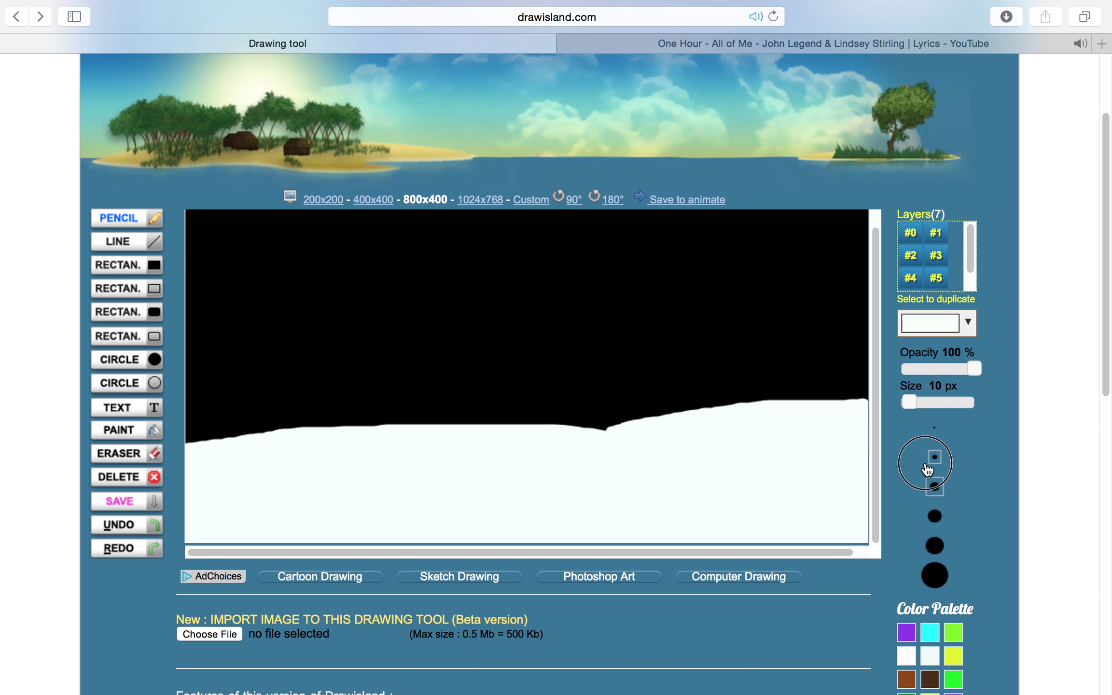
left_click(934, 427)
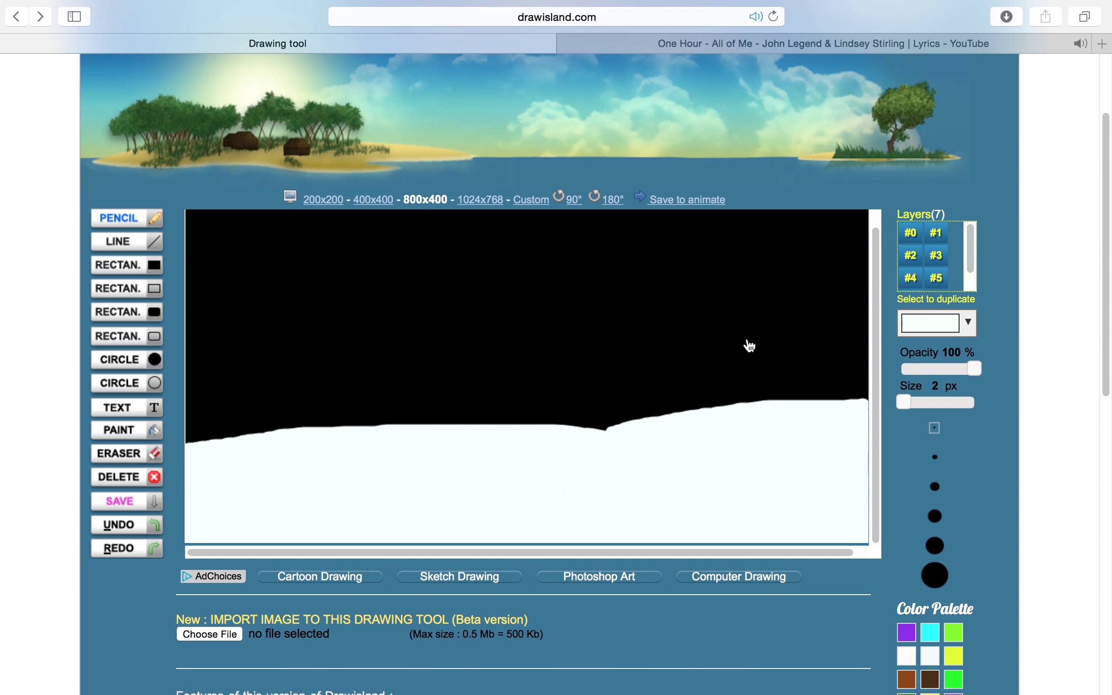
mouse_move(340, 302)
left_mouse_down()
mouse_move(366, 324)
mouse_move(338, 318)
mouse_move(386, 319)
left_mouse_up()
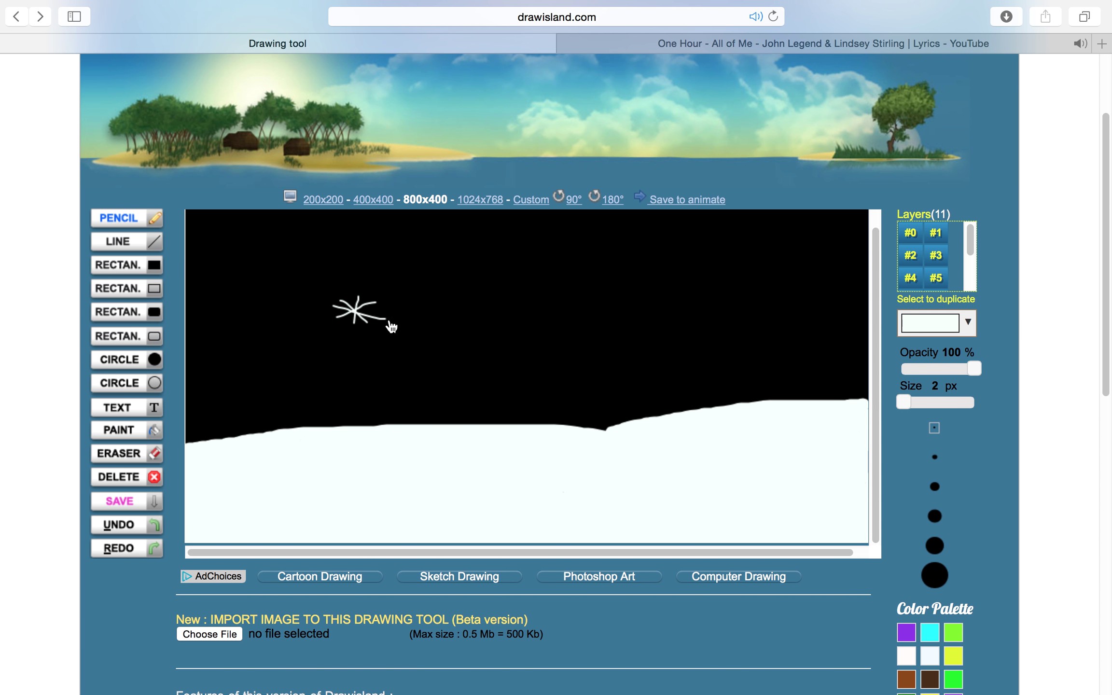
mouse_move(689, 322)
left_mouse_down()
mouse_move(656, 334)
mouse_move(684, 342)
mouse_move(670, 338)
mouse_move(671, 318)
mouse_move(665, 335)
mouse_move(690, 324)
left_mouse_up()
mouse_move(783, 288)
left_mouse_down()
mouse_move(747, 303)
mouse_move(785, 296)
mouse_move(772, 305)
left_mouse_up()
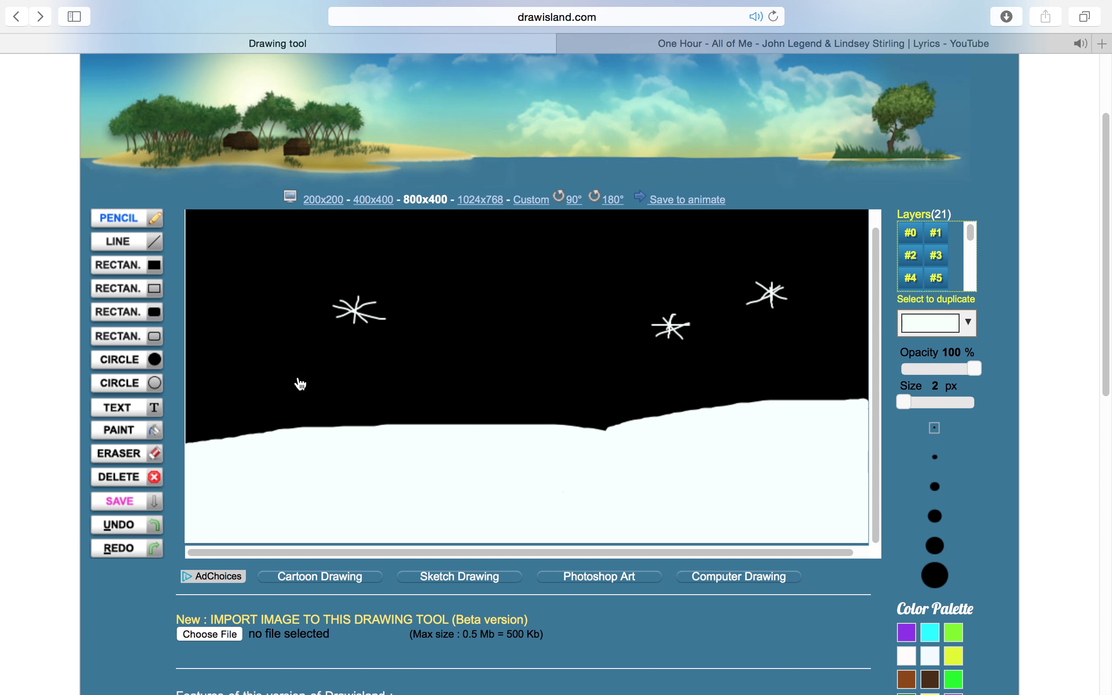
left_click_drag(255, 367, 225, 375)
mouse_move(242, 343)
left_mouse_down()
mouse_move(246, 388)
mouse_move(254, 347)
mouse_move(228, 377)
mouse_move(261, 360)
left_mouse_up()
left_click_drag(569, 306, 524, 327)
mouse_move(549, 296)
left_mouse_down()
mouse_move(539, 338)
mouse_move(518, 335)
mouse_move(548, 317)
left_mouse_up()
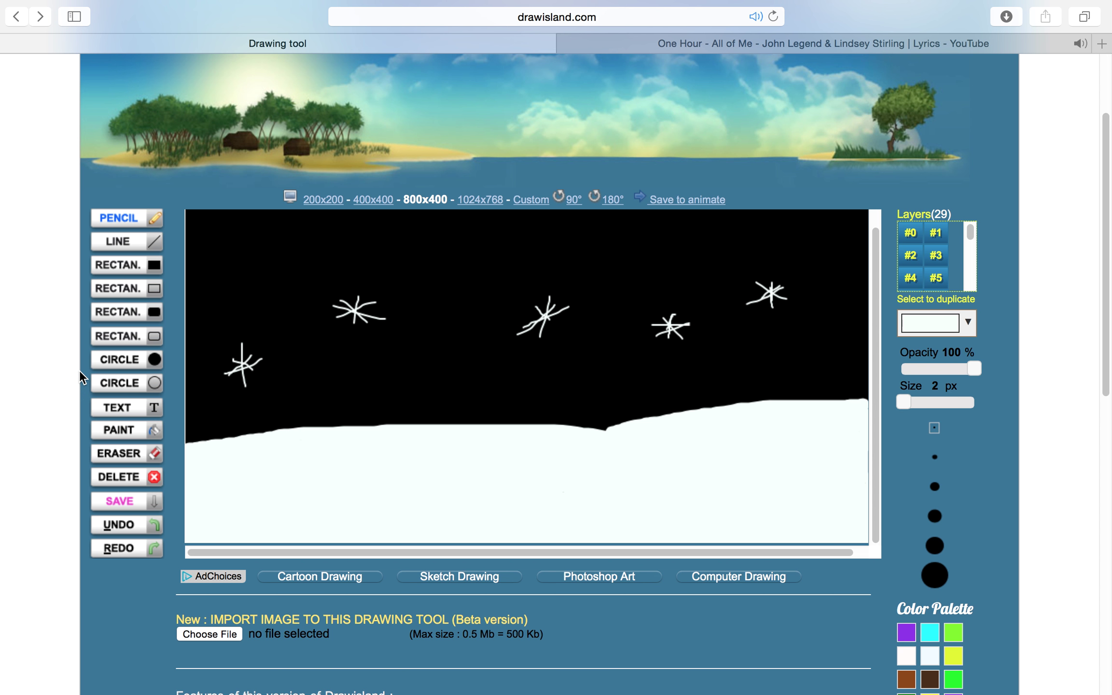
Step: Draw a filled white circle moon in the upper-left sky
left_click(138, 368)
left_click_drag(216, 234, 265, 282)
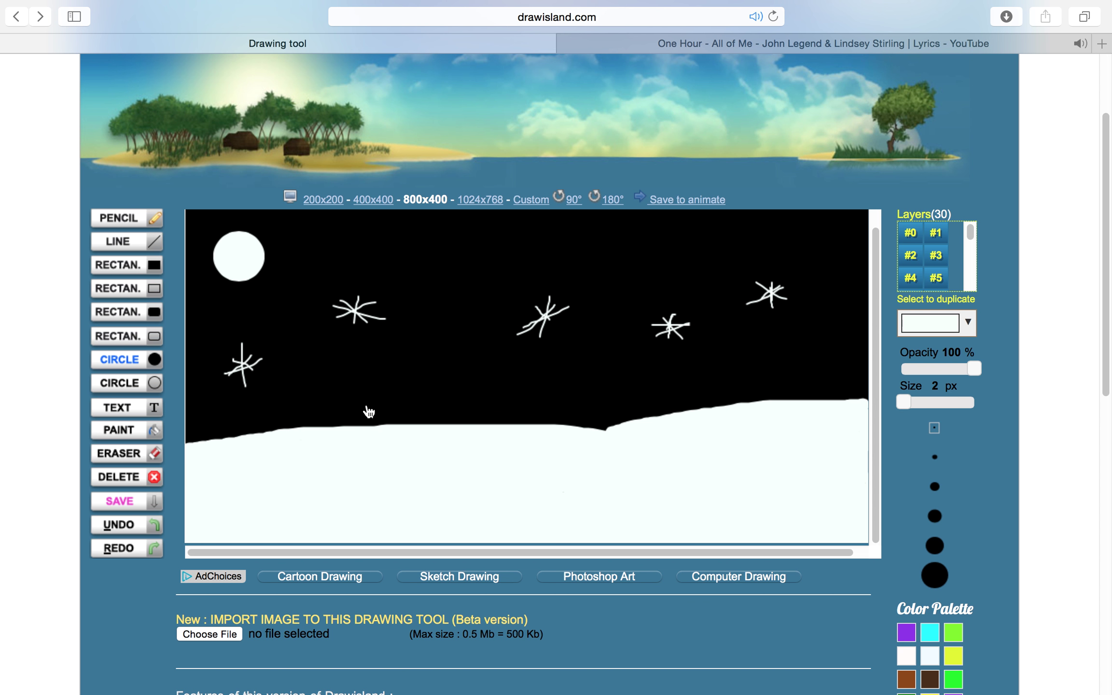
left_click(967, 324)
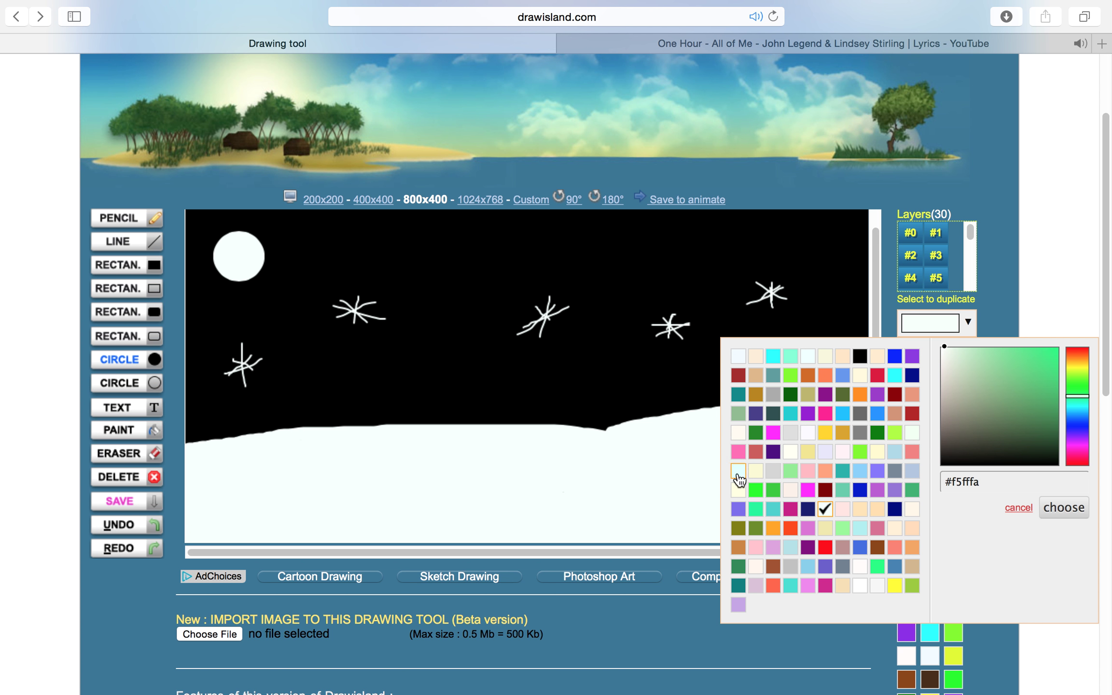
left_click(860, 585)
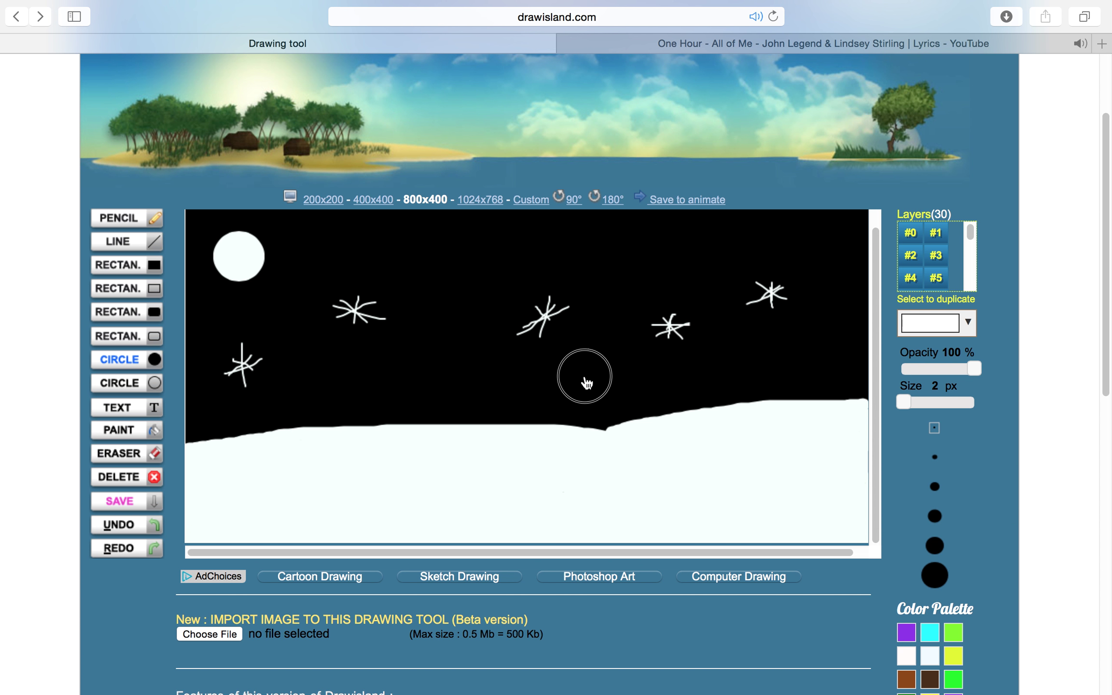
Step: Draw the snowman's white body and head circles, undoing and redrawing the misplaced head
left_click_drag(587, 383, 647, 432)
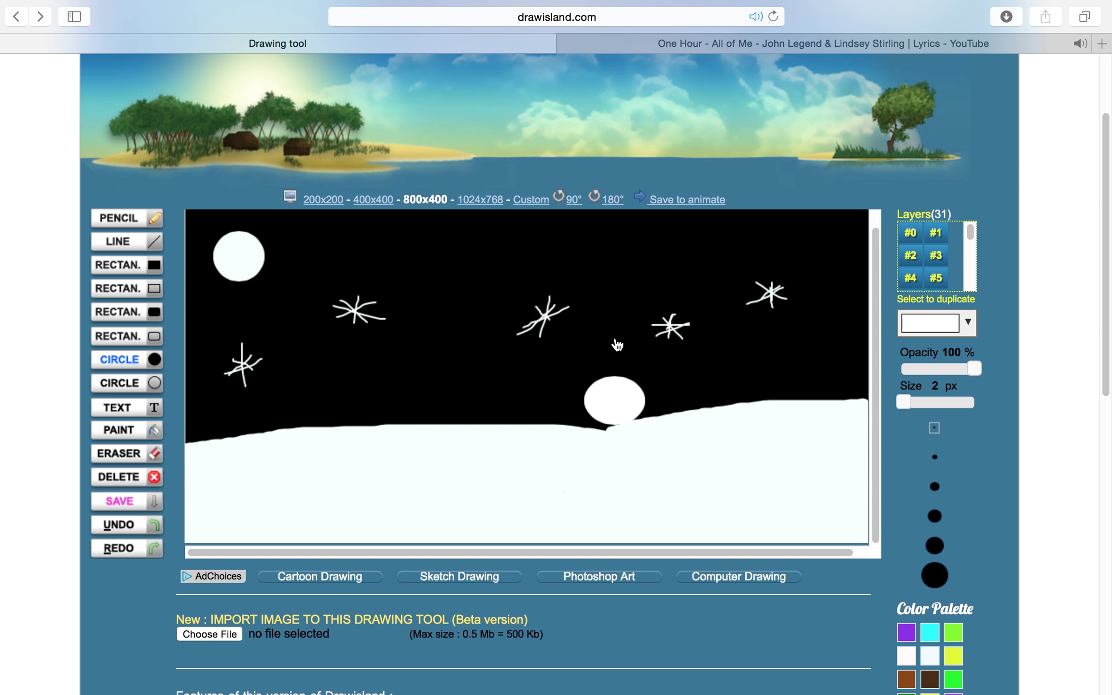
left_click_drag(607, 344, 640, 377)
left_click(118, 524)
left_click(645, 384)
left_click(110, 526)
left_click_drag(601, 343, 633, 385)
Step: Dot two black eyes and draw a smile on the snowman's head with a 2 px pencil
left_click(111, 217)
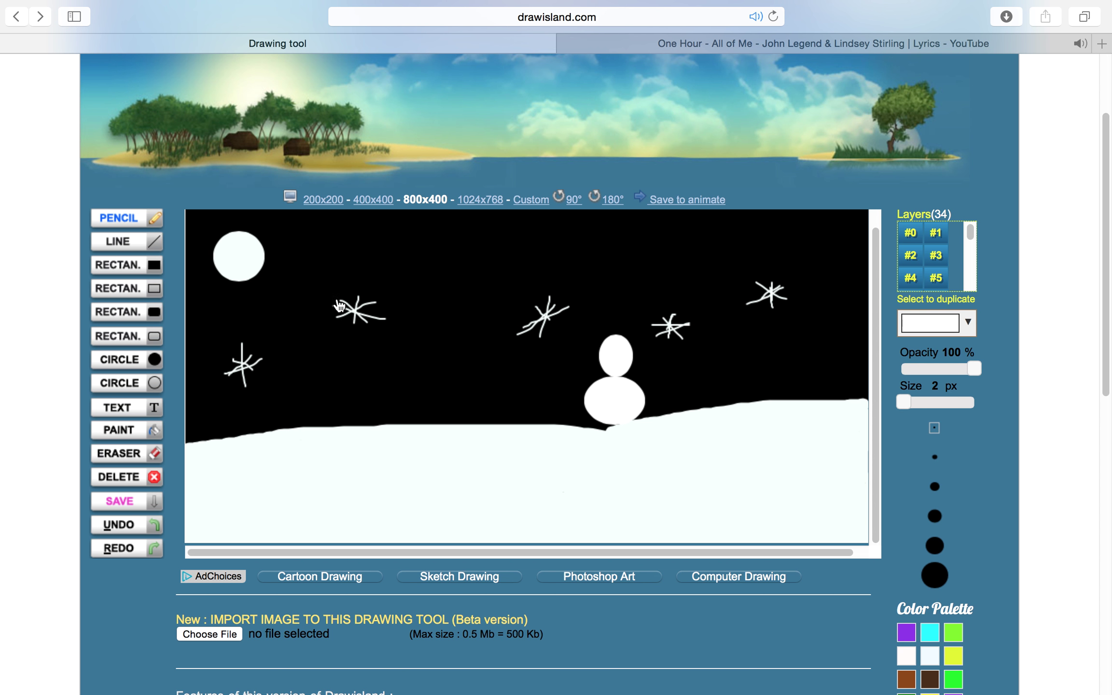
left_click(935, 486)
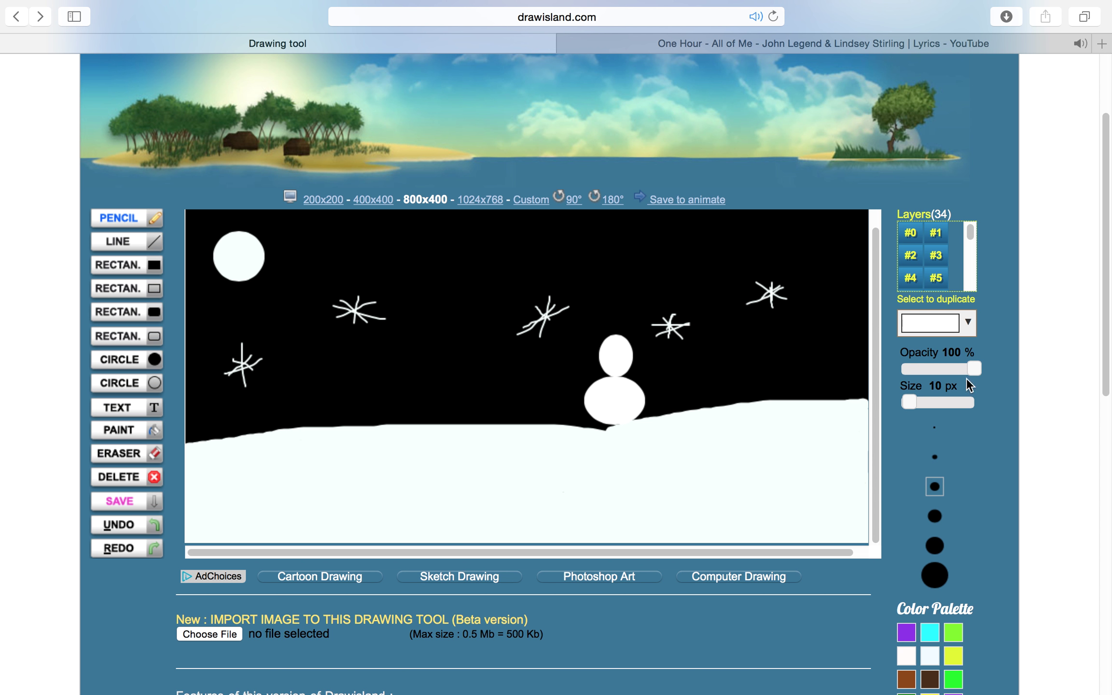
left_click(960, 322)
left_click(859, 358)
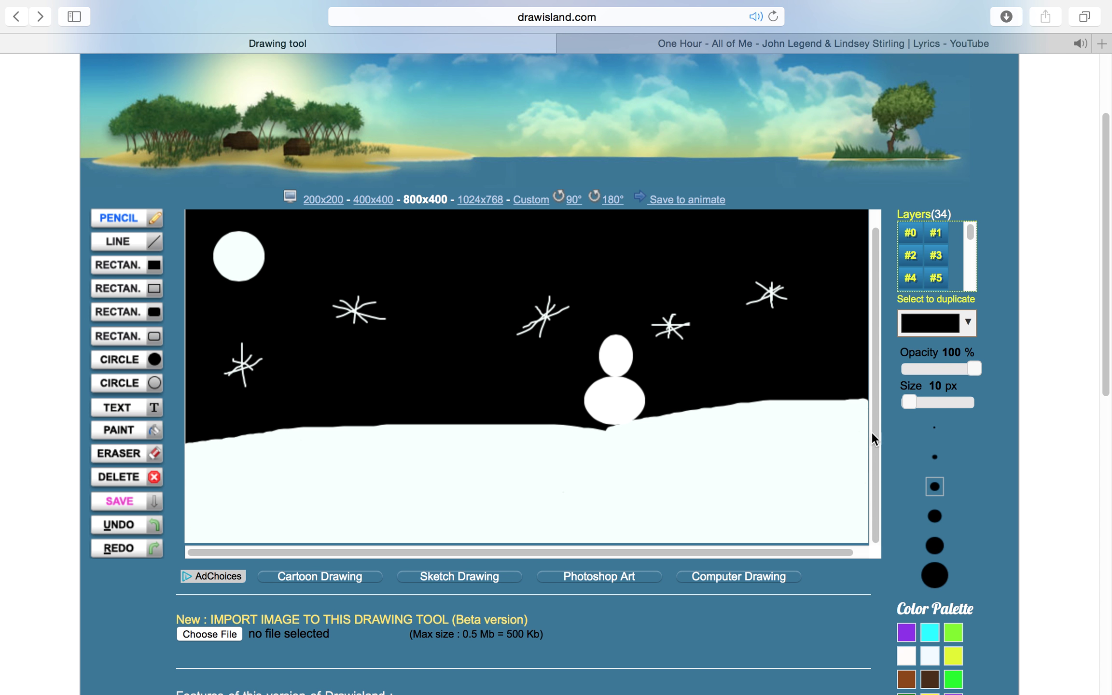
left_click(932, 431)
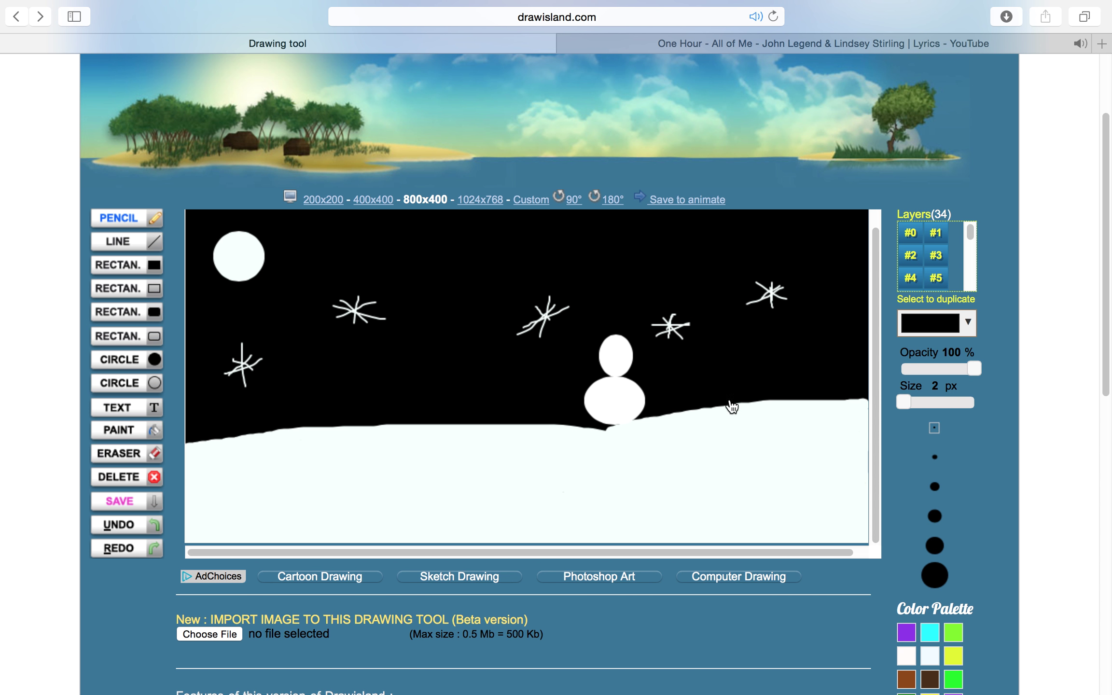
left_click(611, 347)
left_click(626, 351)
left_click(616, 355)
left_click_drag(609, 364, 629, 363)
Step: Add three black 10 px buttons down the snowman's body
left_click(934, 487)
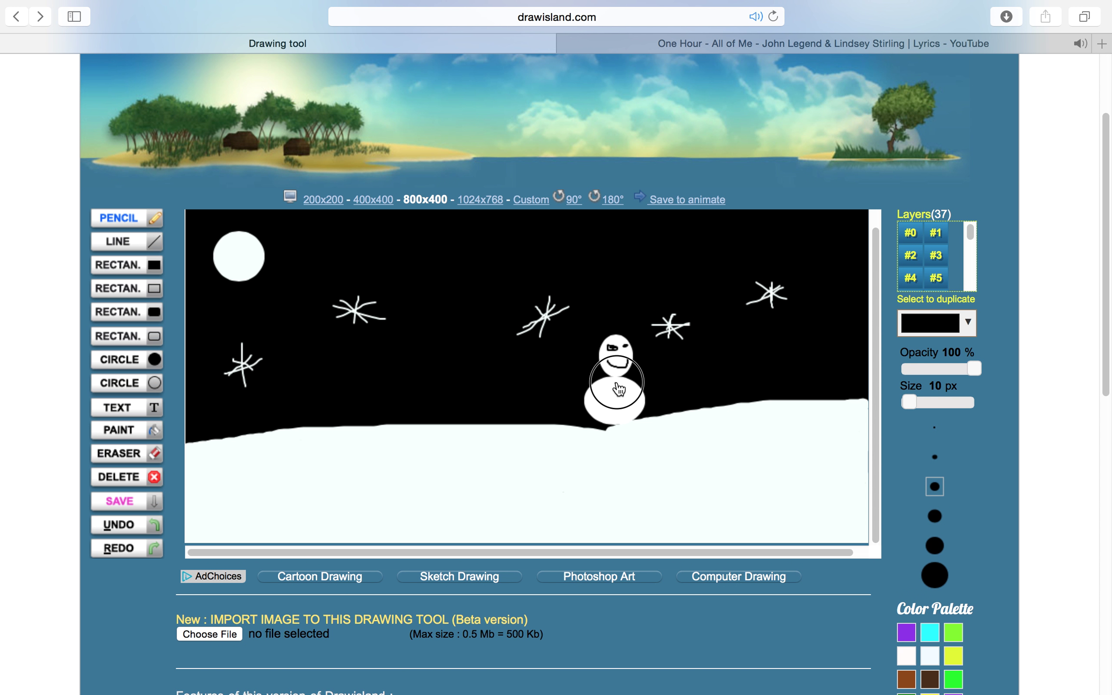
left_click(616, 382)
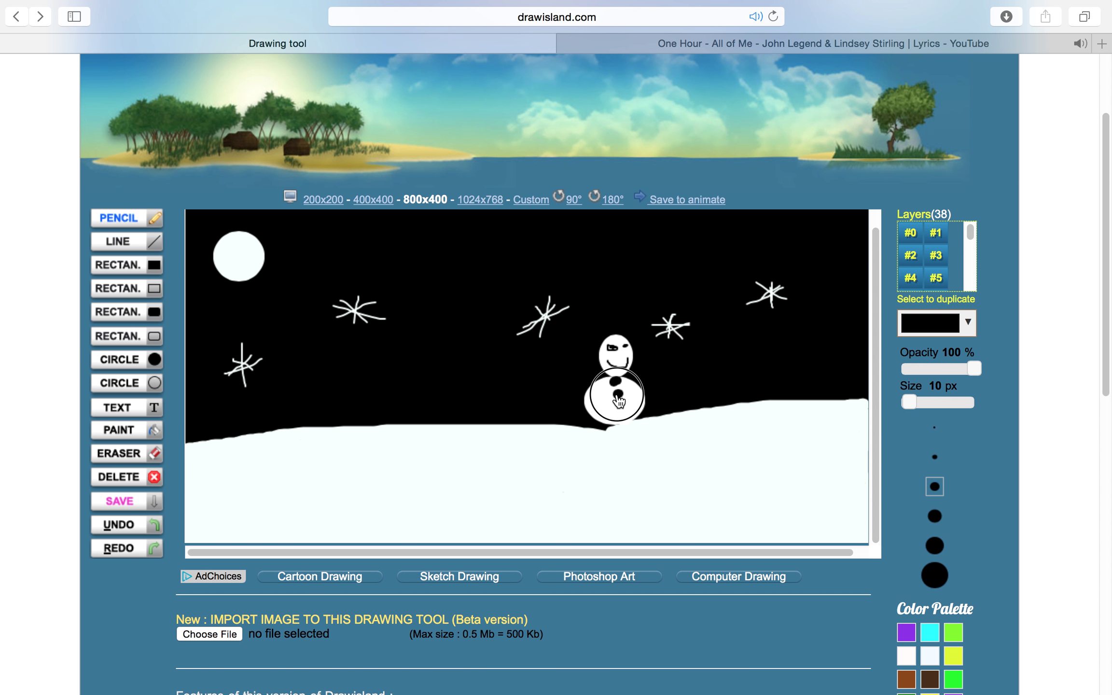
left_click(618, 394)
left_click(621, 410)
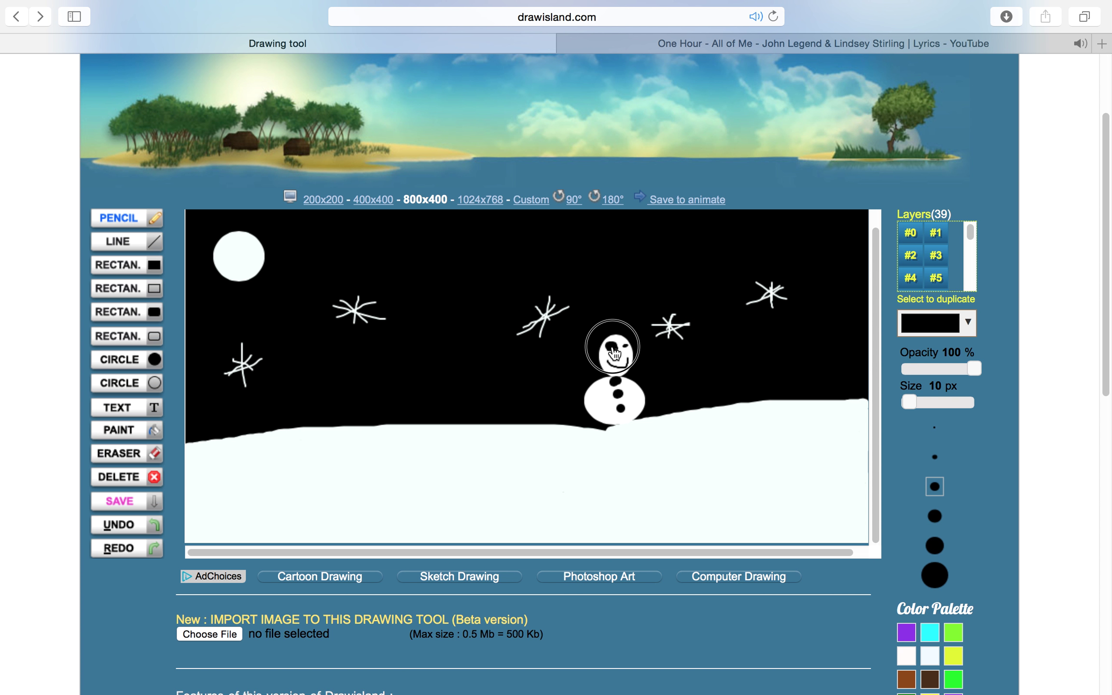
Step: Make an eye bolder and redraw a fuller smile and nose at 5 px
left_click(612, 347)
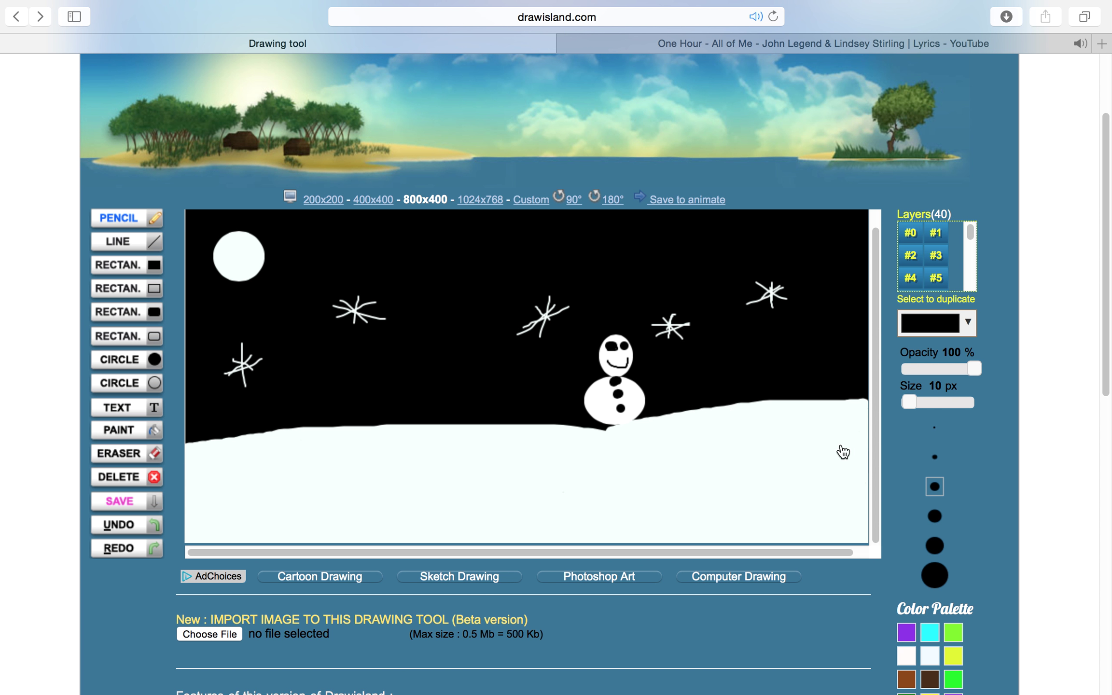
left_click(934, 457)
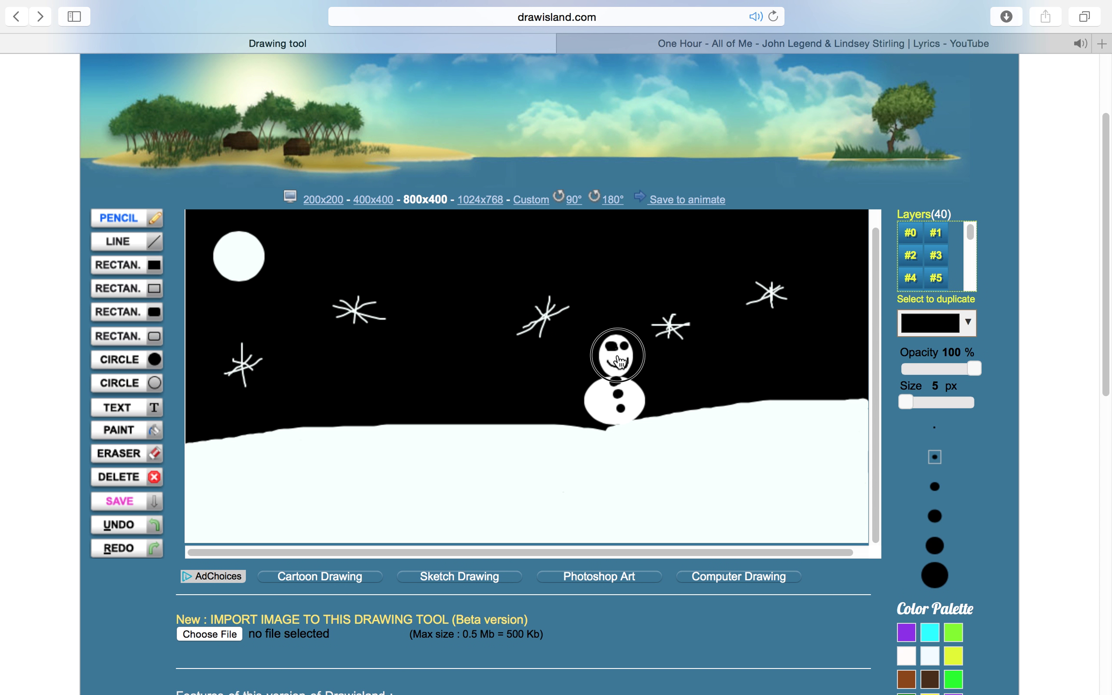
left_click_drag(620, 363, 630, 362)
Step: Choose a dark brown from the gradient and sketch a freehand arm on the snowman's right
left_click(960, 326)
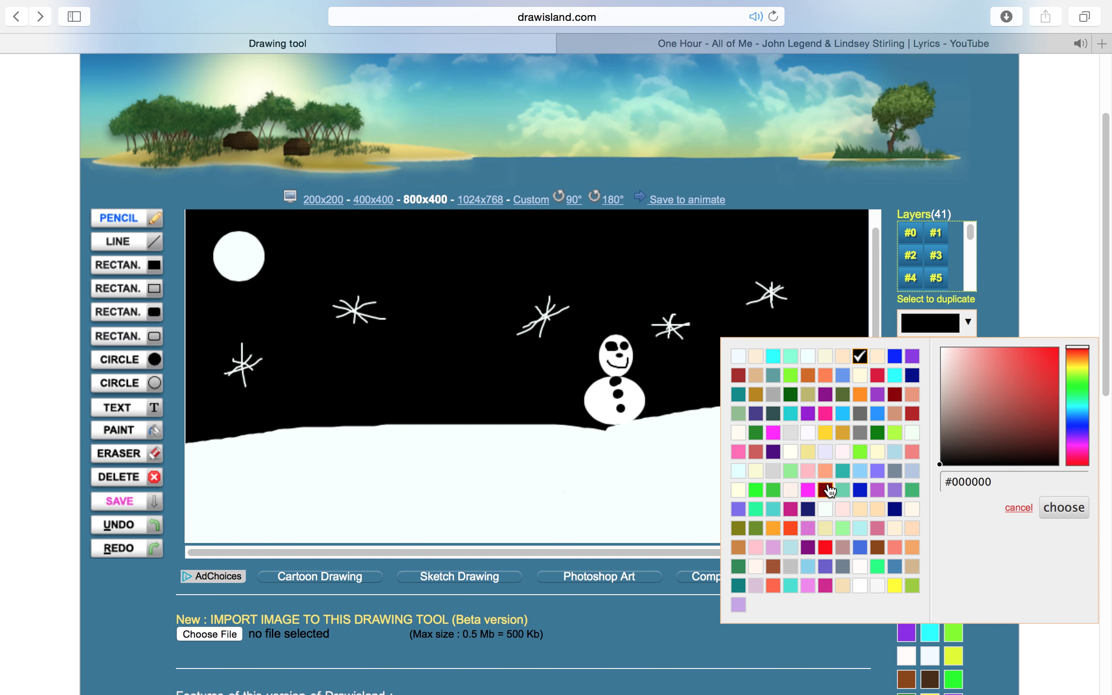
left_click(877, 549)
left_click(968, 321)
left_click(1035, 403)
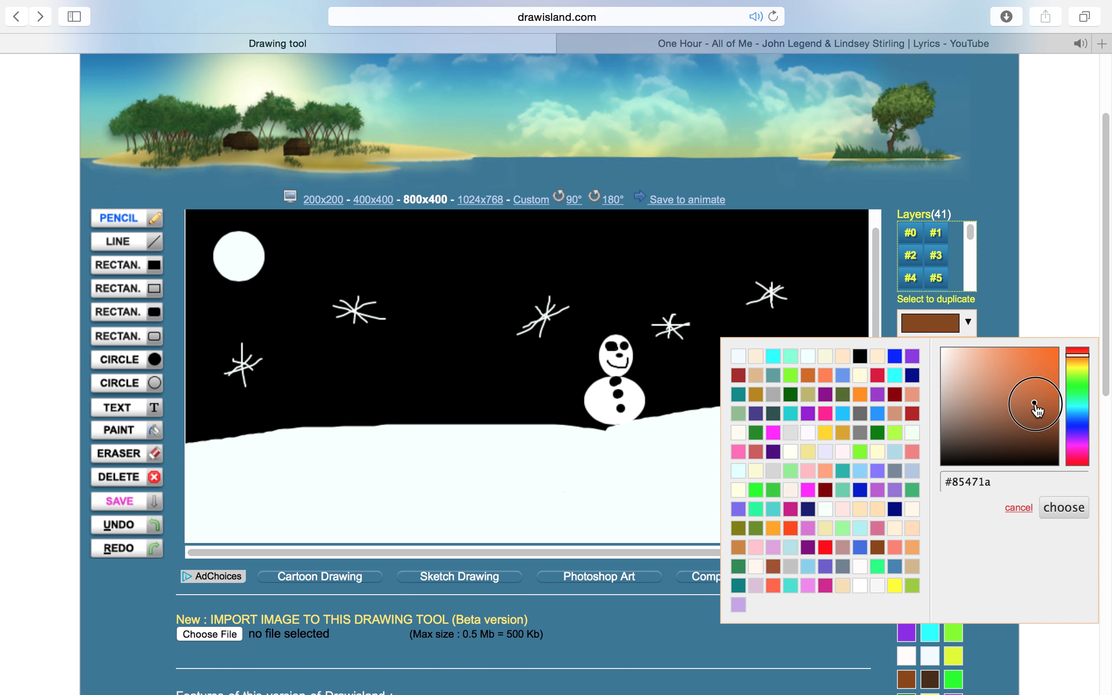
left_click_drag(1034, 404, 1016, 422)
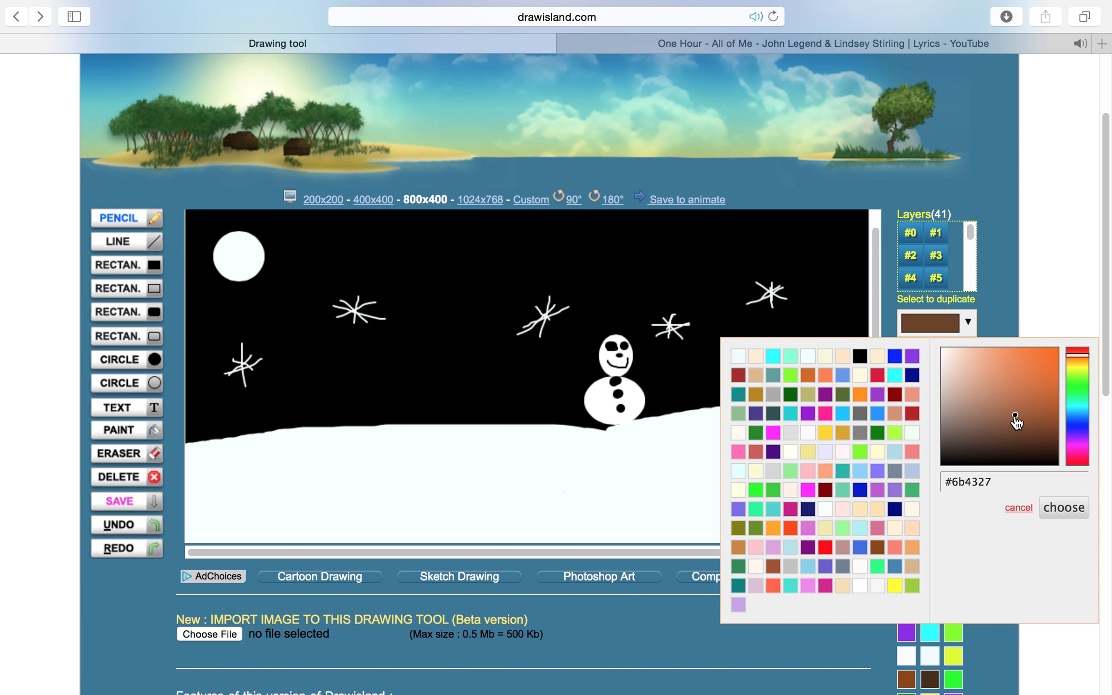
left_click(1067, 507)
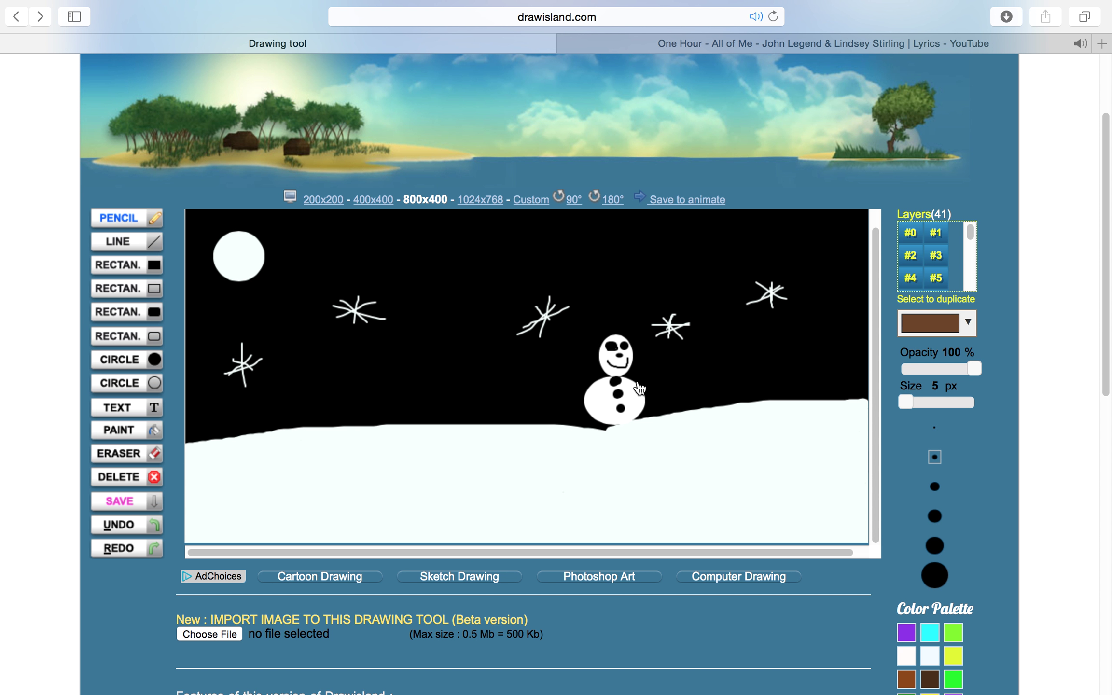
mouse_move(637, 382)
left_mouse_down()
mouse_move(665, 368)
mouse_move(665, 351)
mouse_move(667, 364)
mouse_move(684, 362)
left_mouse_up()
Step: Undo the hand-drawn brown arm and its twig branches
left_click(669, 370)
left_click(121, 528)
left_click(121, 529)
left_click(122, 529)
Step: Draw straight brown arms from the snowman's right and left sides with the LINE tool
left_click(151, 246)
mouse_move(642, 387)
left_mouse_down()
mouse_move(678, 367)
mouse_move(698, 377)
left_mouse_up()
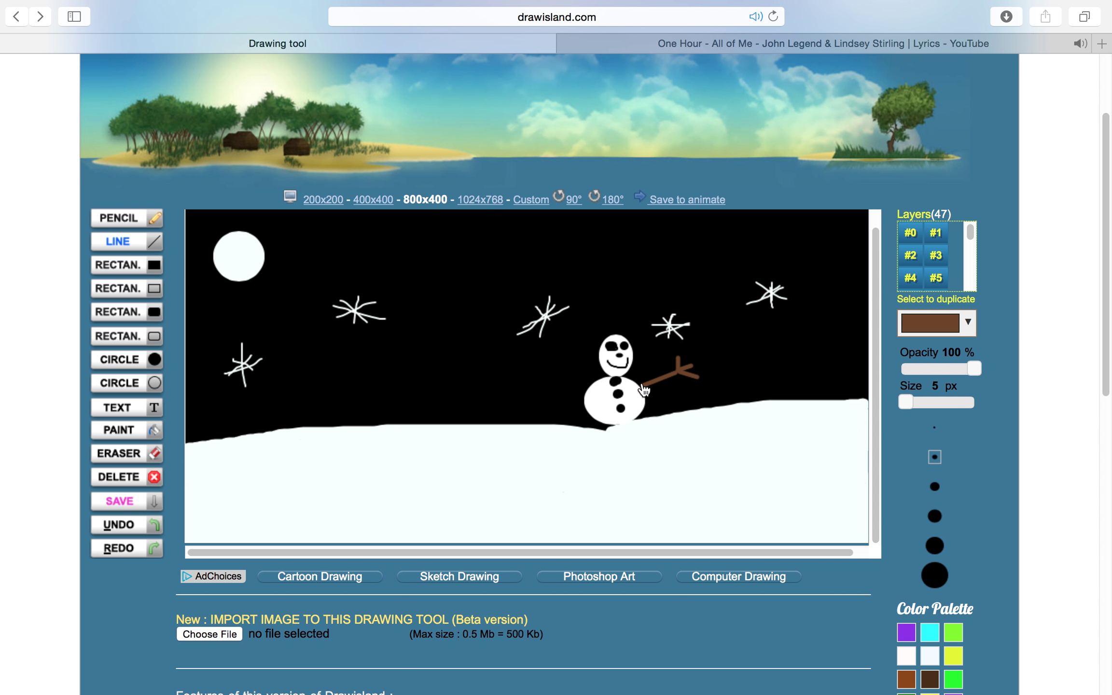
left_click(554, 384)
left_click_drag(589, 392, 537, 393)
scroll(750, 586, "down", 10)
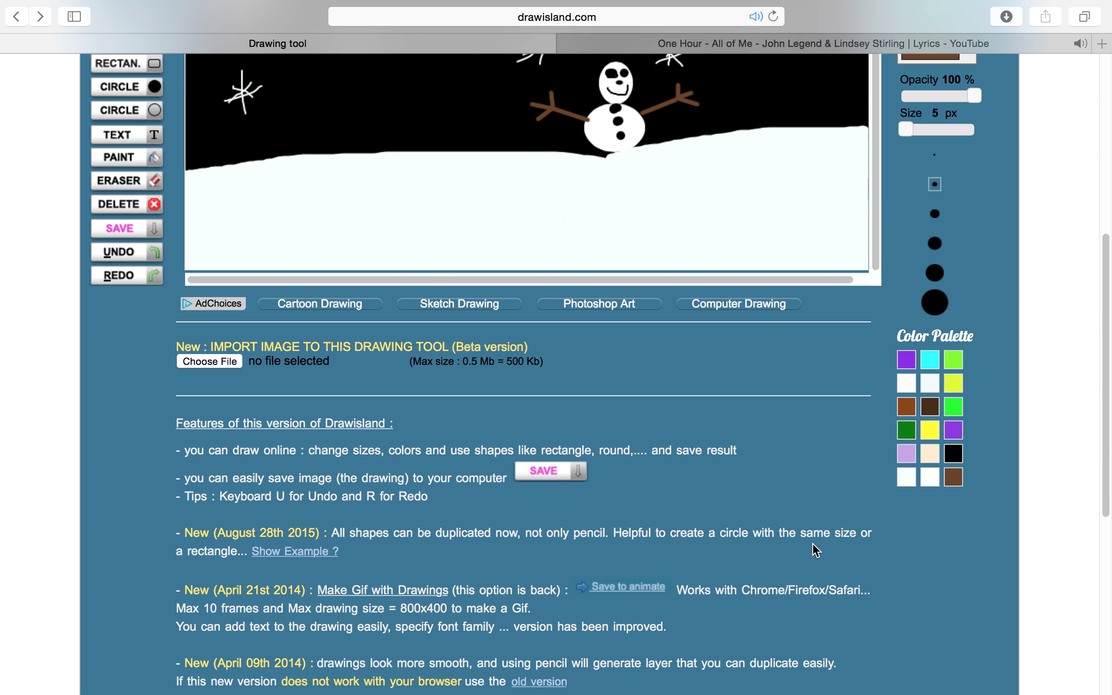
scroll(771, 404, "up", 6)
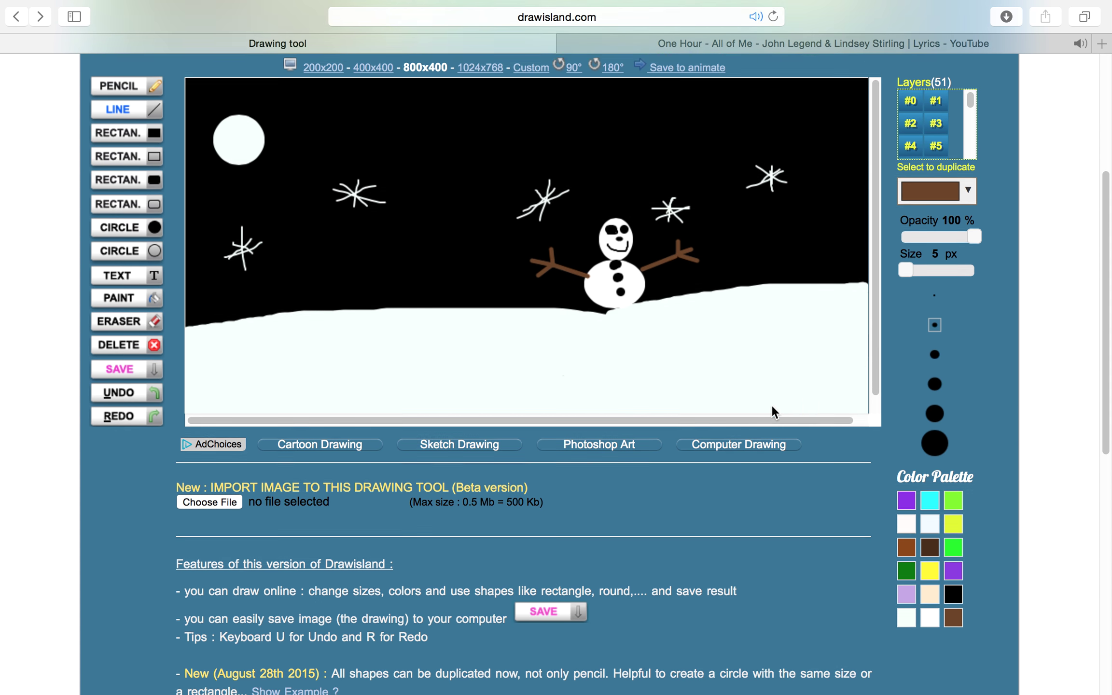